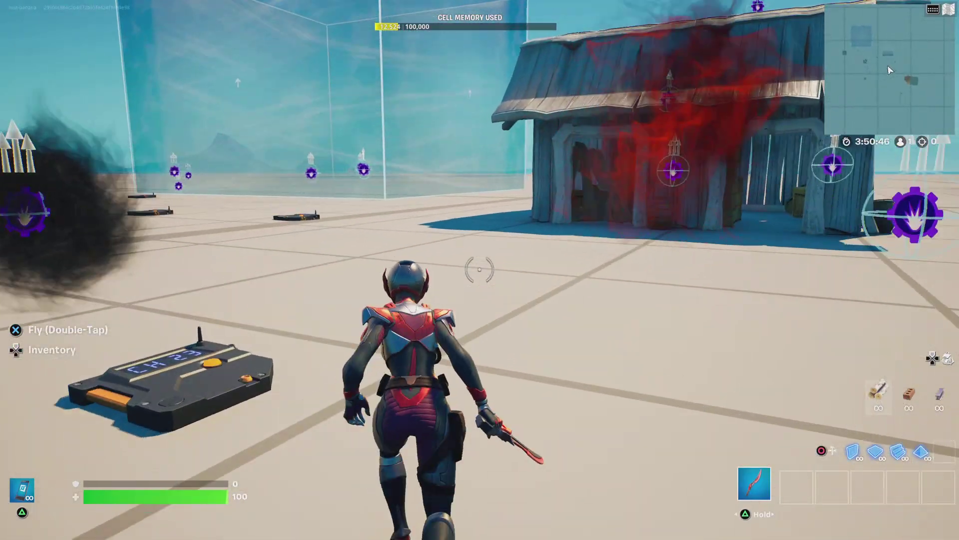
# Place a VFX Creator device from the Creative device catalogue onto the open floor of the island
pyautogui.press('Tab')
pyautogui.press('e')
pyautogui.press('e')
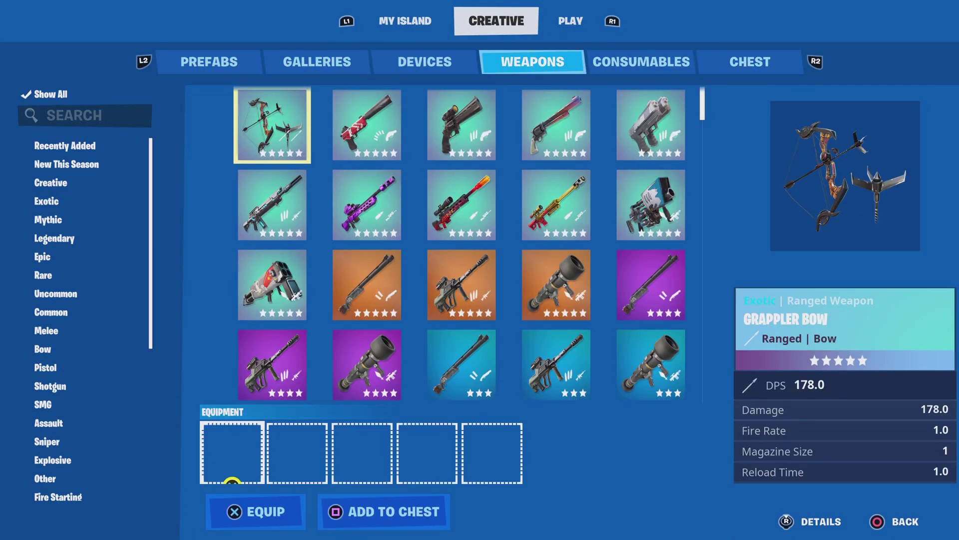
pyautogui.press('q')
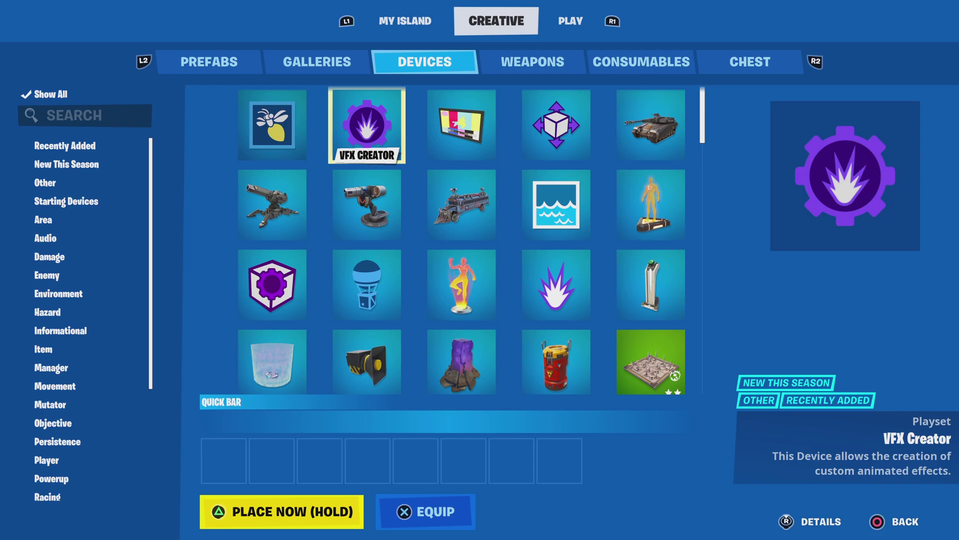
pyautogui.press('space')
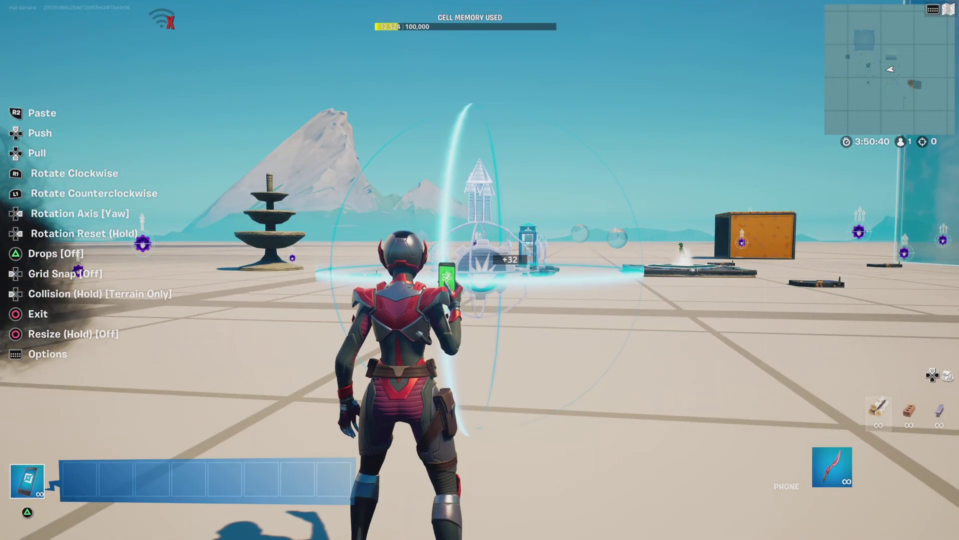
pyautogui.click(480, 270)
# Open the customization of the placed VFX Creator and show all of its options
pyautogui.press('e')
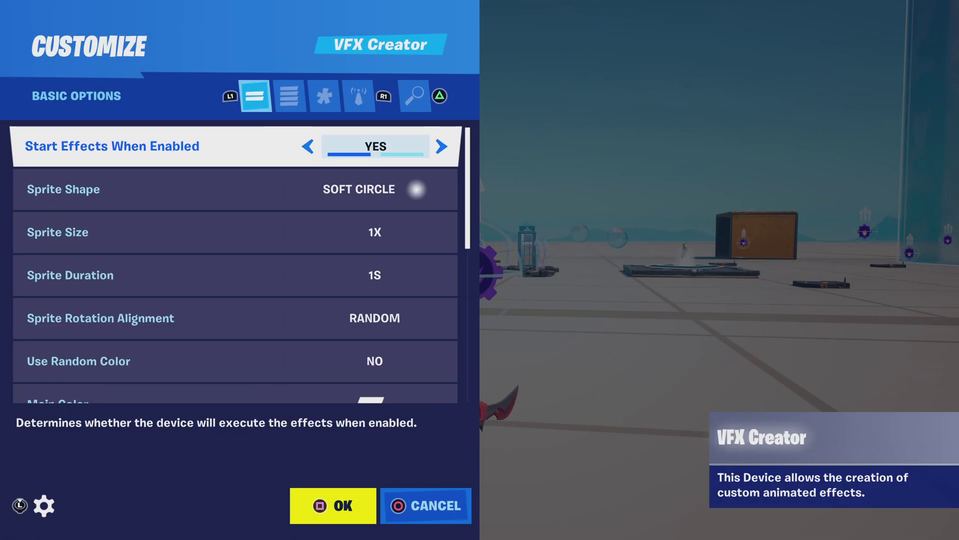
pyautogui.press('Down')
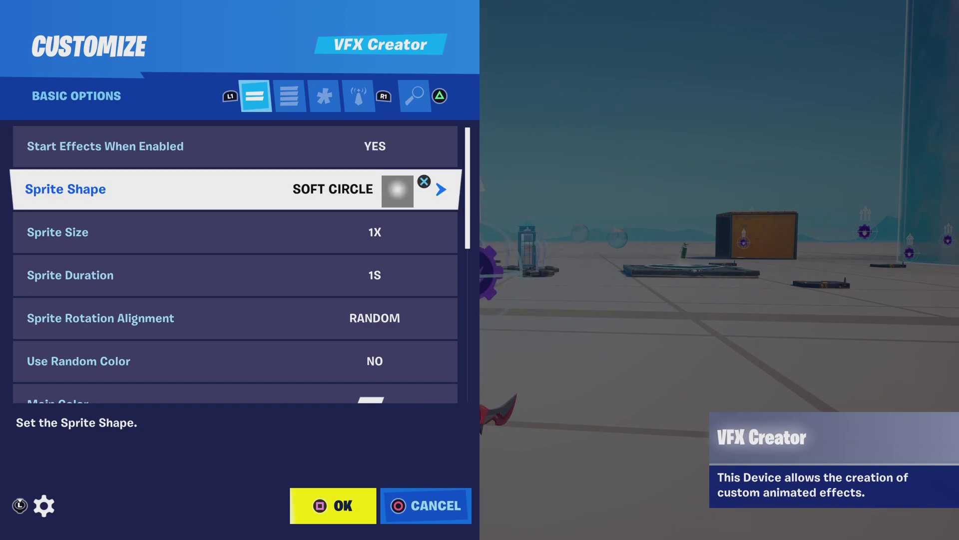
pyautogui.press('e')
pyautogui.press('Up')
pyautogui.press('Up')
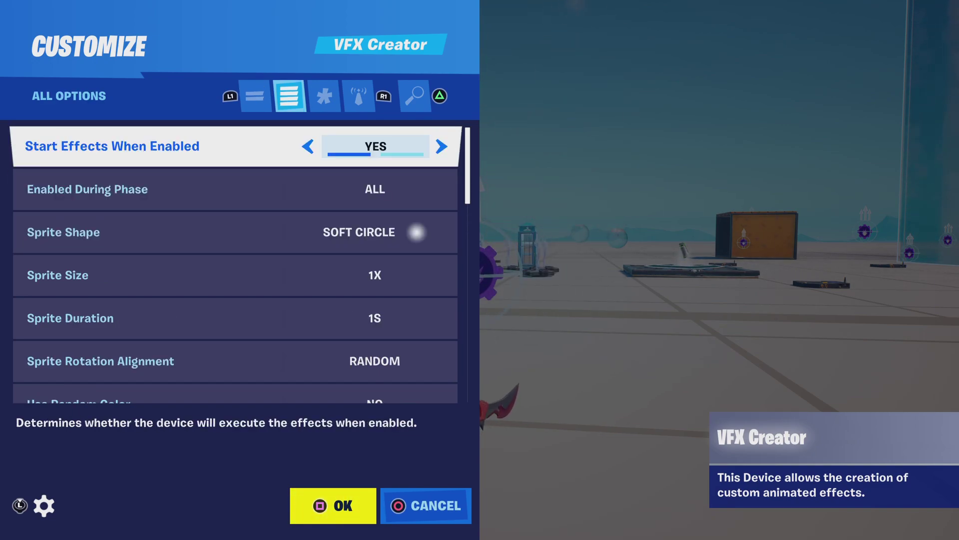
# Set the VFX Creator's Sprite Shape to Disk 01
pyautogui.press('Down')
pyautogui.press('Up')
pyautogui.press('Down')
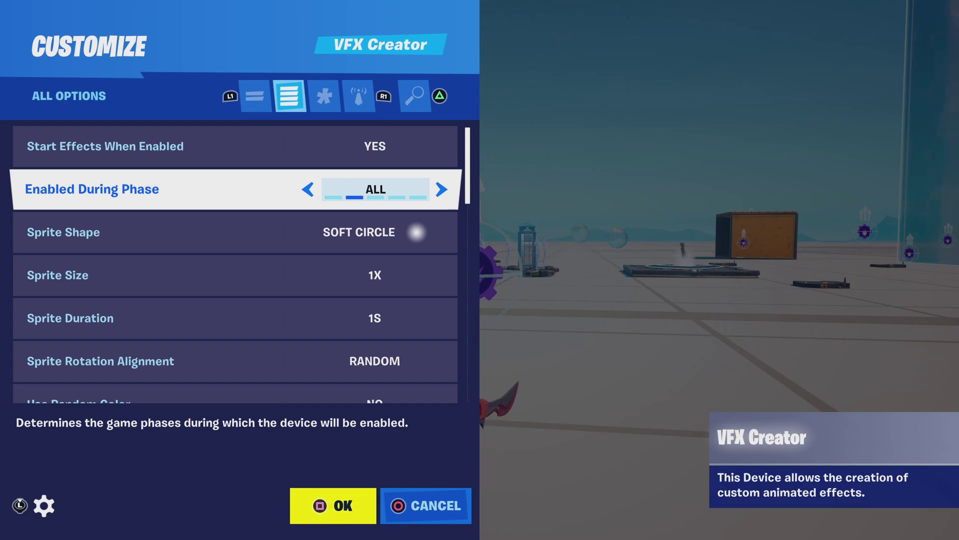
pyautogui.press('Down')
pyautogui.press('Down')
pyautogui.press('Up')
pyautogui.press('Up')
pyautogui.press('Down')
pyautogui.press('Return')
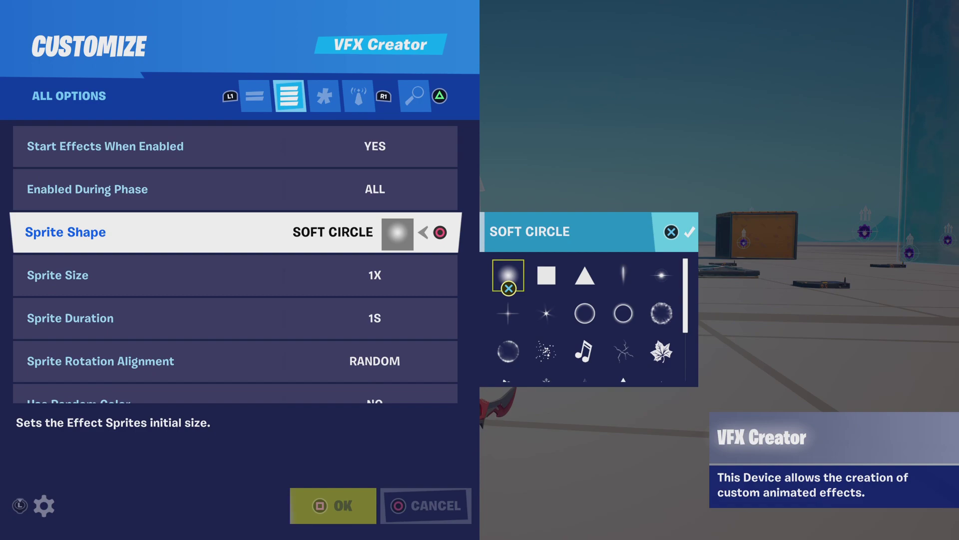
pyautogui.press('Down')
pyautogui.press('Right')
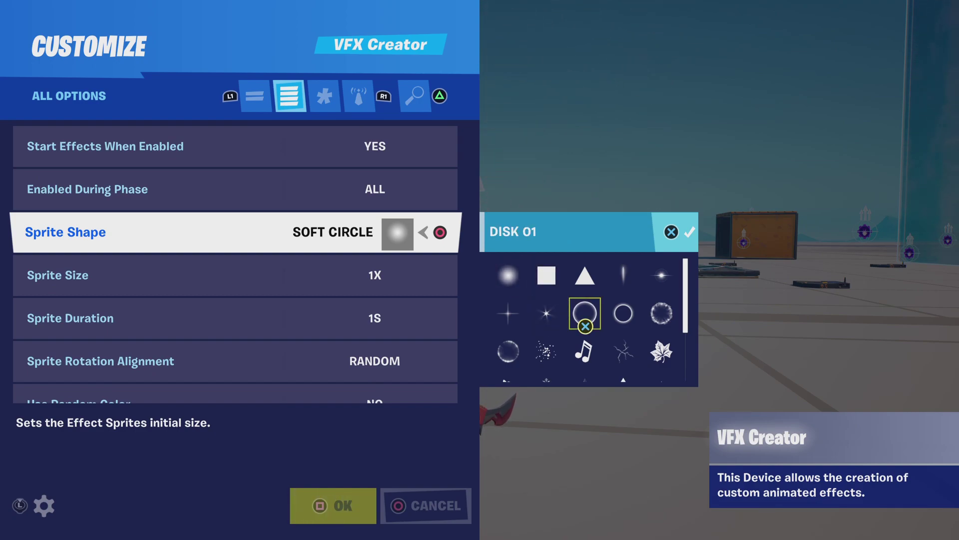
pyautogui.press('Return')
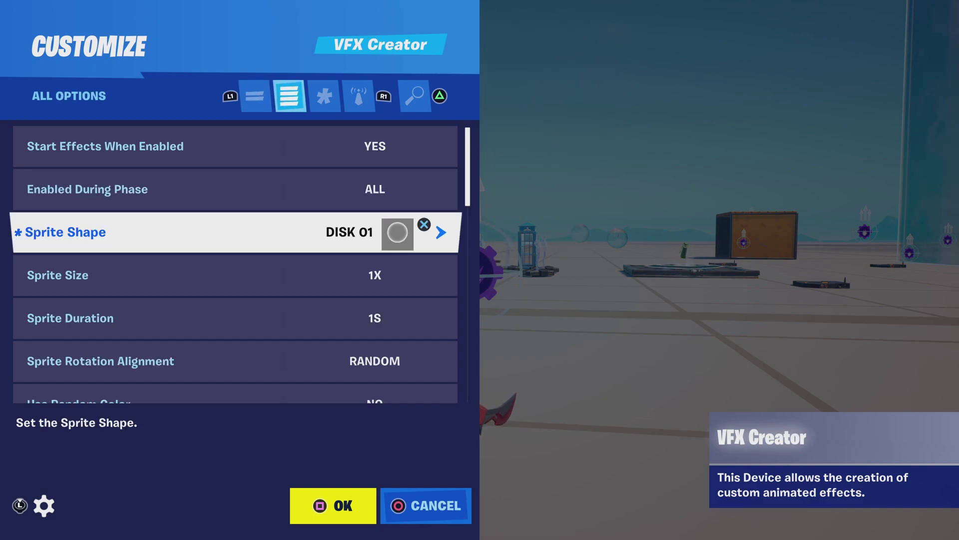
# Set the sprite's Main Color to bright turquoise
pyautogui.press('Down')
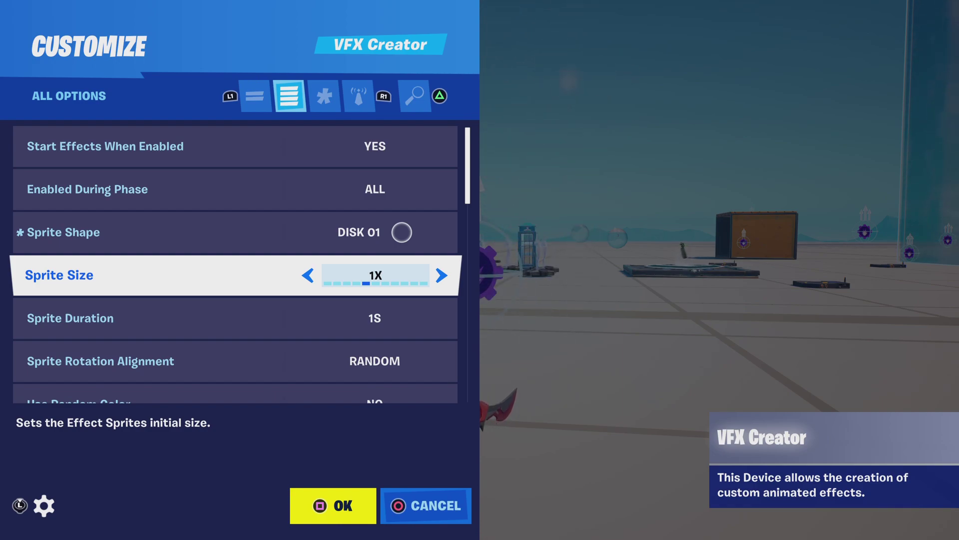
pyautogui.press('Down')
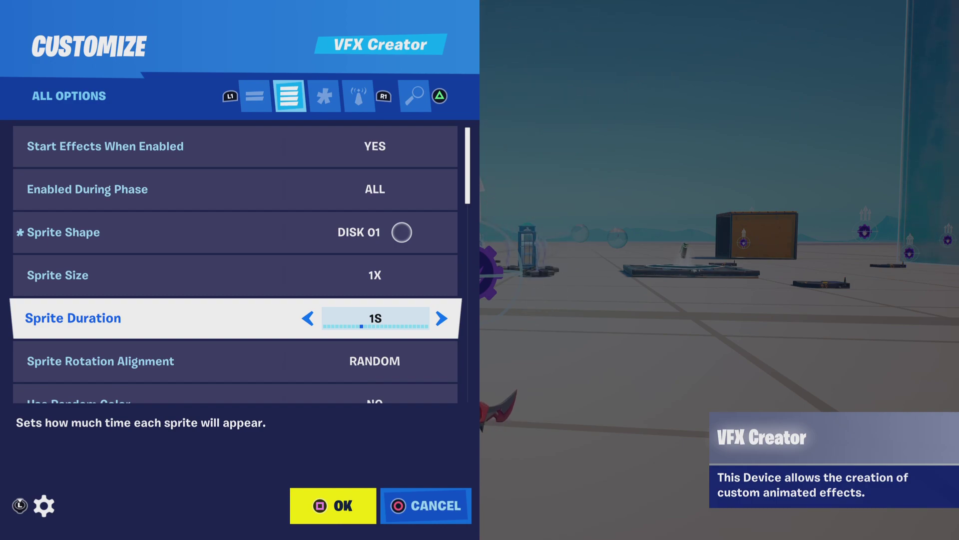
pyautogui.press('Down')
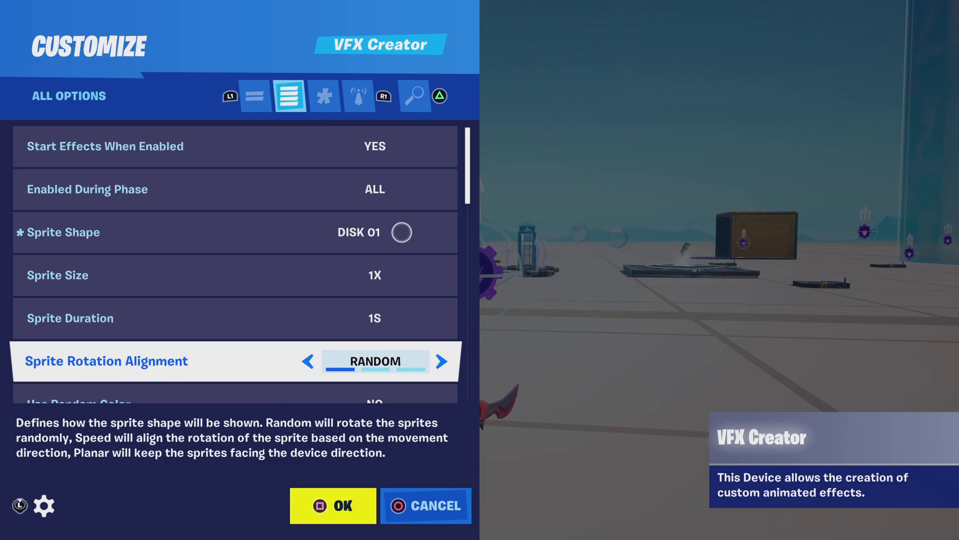
pyautogui.press('Down')
pyautogui.press('Down')
pyautogui.press('Return')
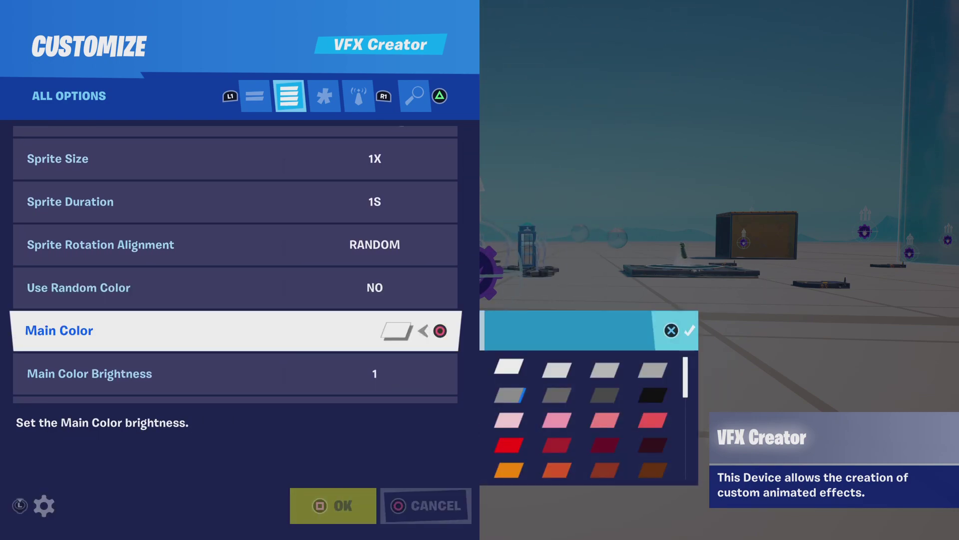
pyautogui.press('Down')
pyautogui.press('Down')
pyautogui.press('Down')
pyautogui.press('Down')
pyautogui.press('Down')
pyautogui.press('Down')
pyautogui.press('Down')
pyautogui.press('Down')
pyautogui.press('Down')
pyautogui.press('Down')
pyautogui.press('Down')
pyautogui.press('Down')
pyautogui.press('Down')
pyautogui.press('Down')
pyautogui.press('Down')
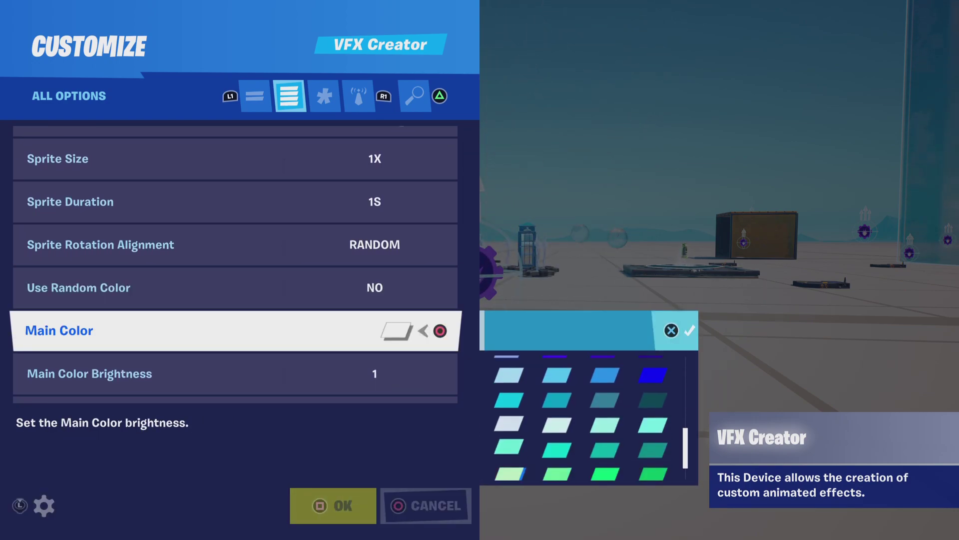
pyautogui.press('Up')
pyautogui.press('Up')
pyautogui.press('Down')
pyautogui.press('Down')
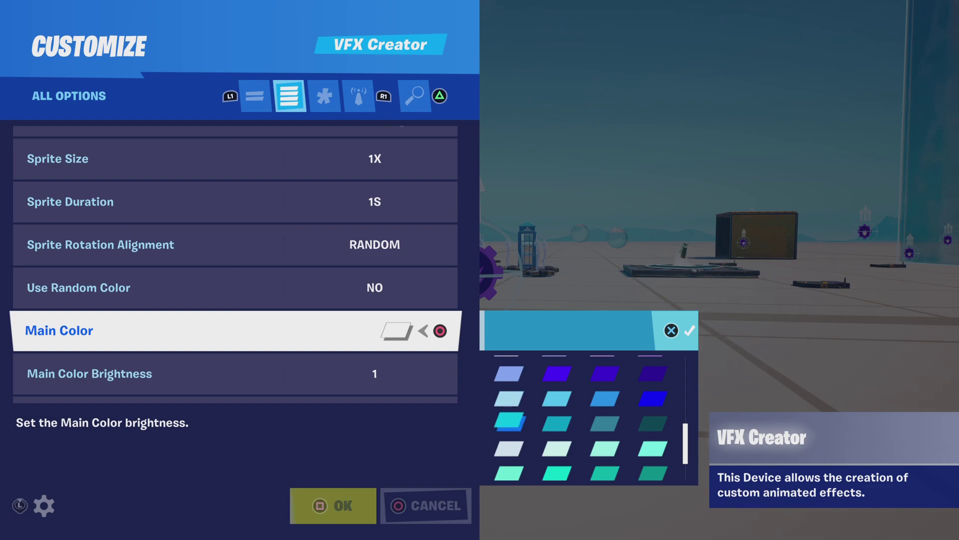
pyautogui.press('Return')
# Lower the Sprite Speed to 15%
pyautogui.press('Down')
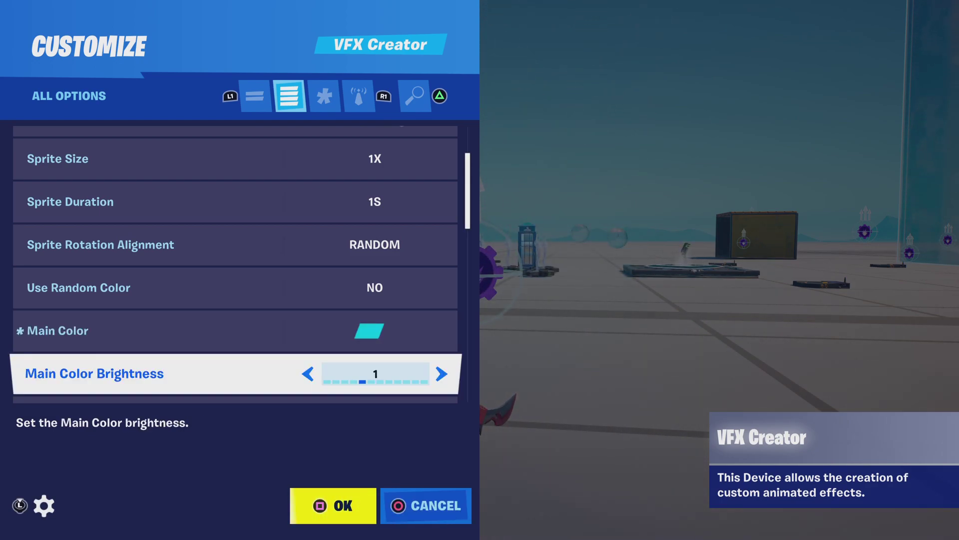
pyautogui.press('Down')
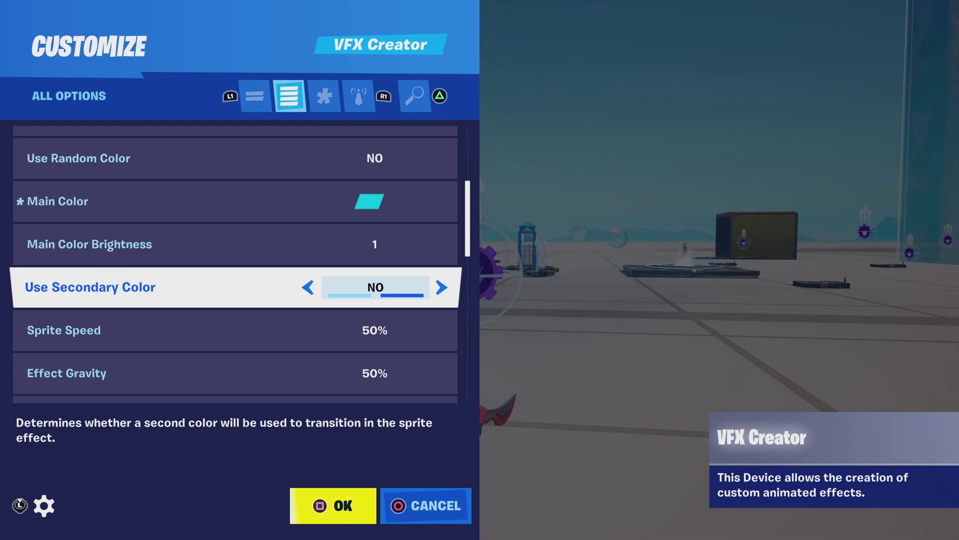
pyautogui.press('Down')
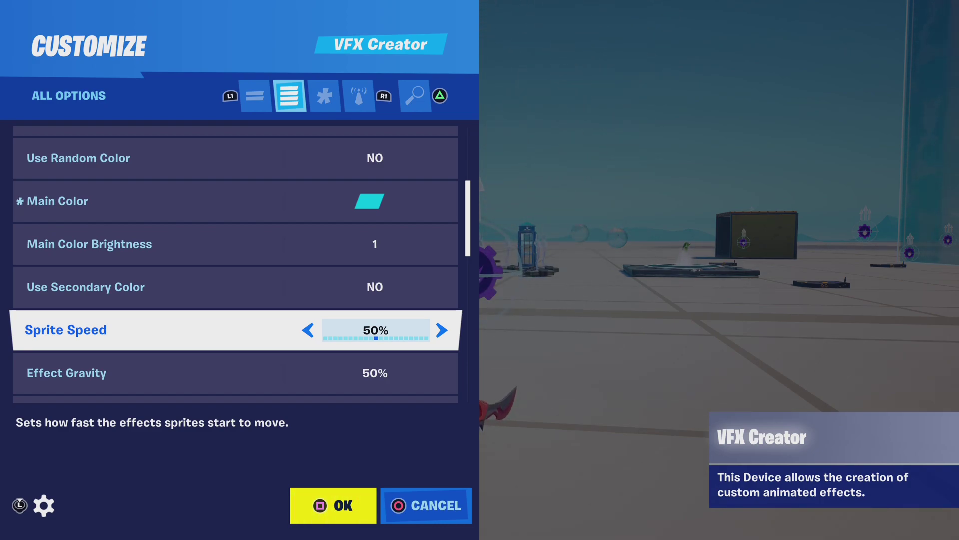
pyautogui.press('Left')
pyautogui.press('Left')
pyautogui.press('Left')
pyautogui.press('Left')
pyautogui.press('Left')
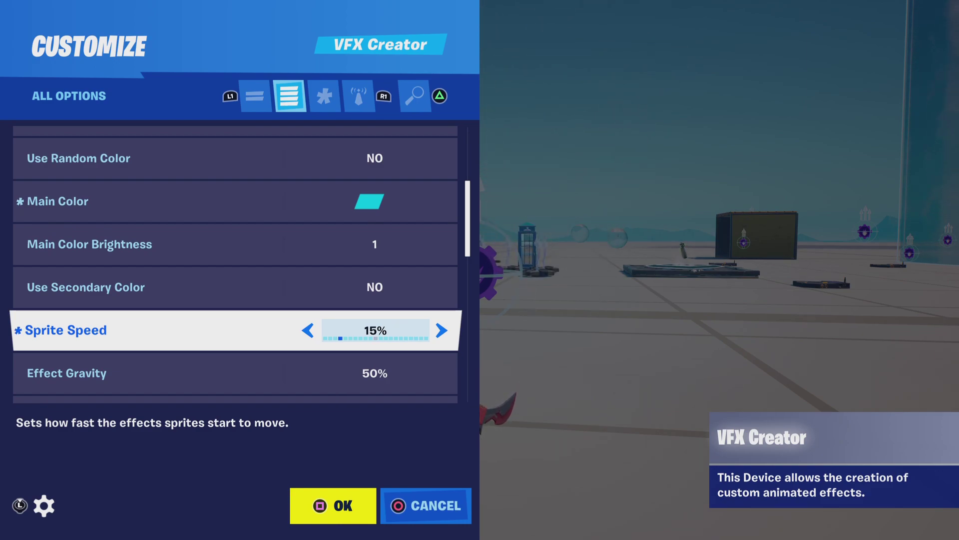
pyautogui.press('Right')
# Raise the Effect Gravity to 100%
pyautogui.press('Down')
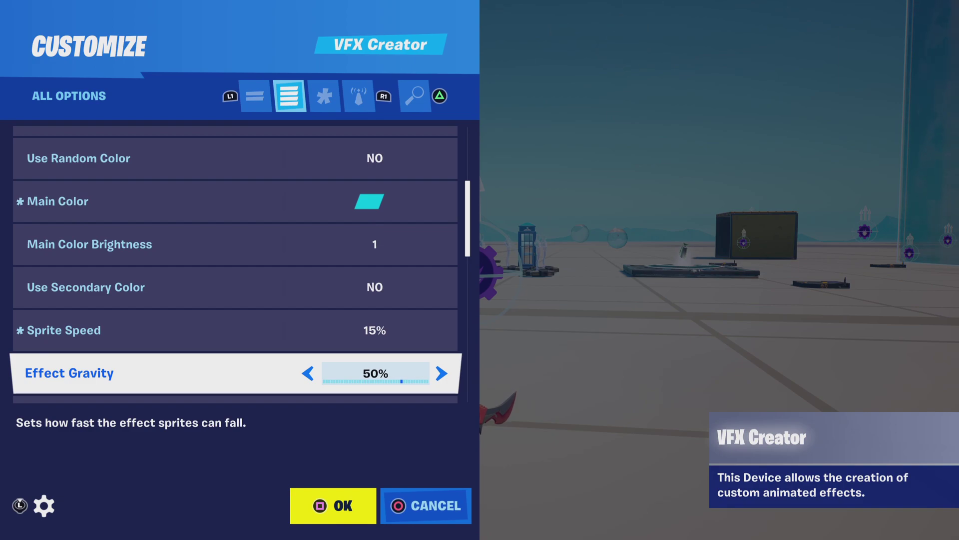
pyautogui.press('Down')
pyautogui.press('Up')
pyautogui.press('Right')
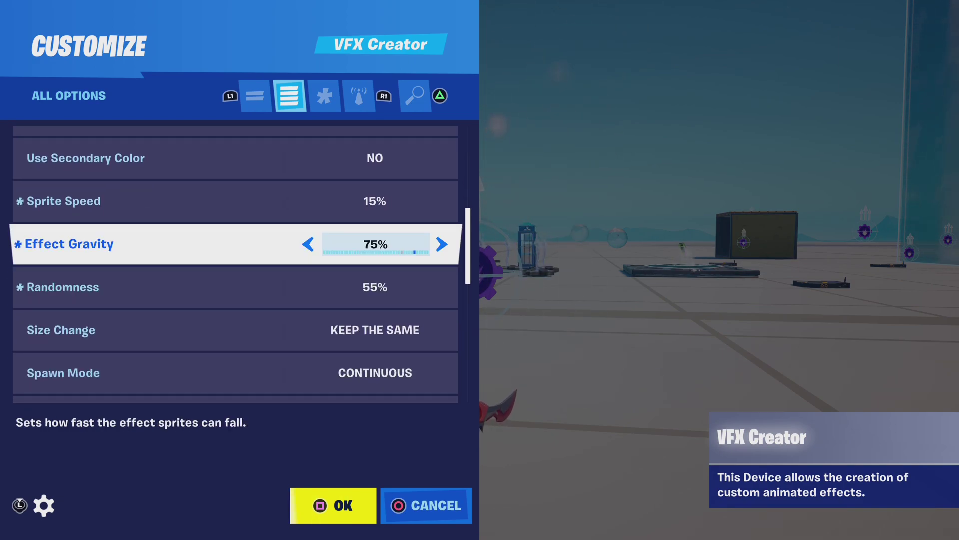
pyautogui.press('Right')
# Set the effect's Randomness to 0%
pyautogui.press('Down')
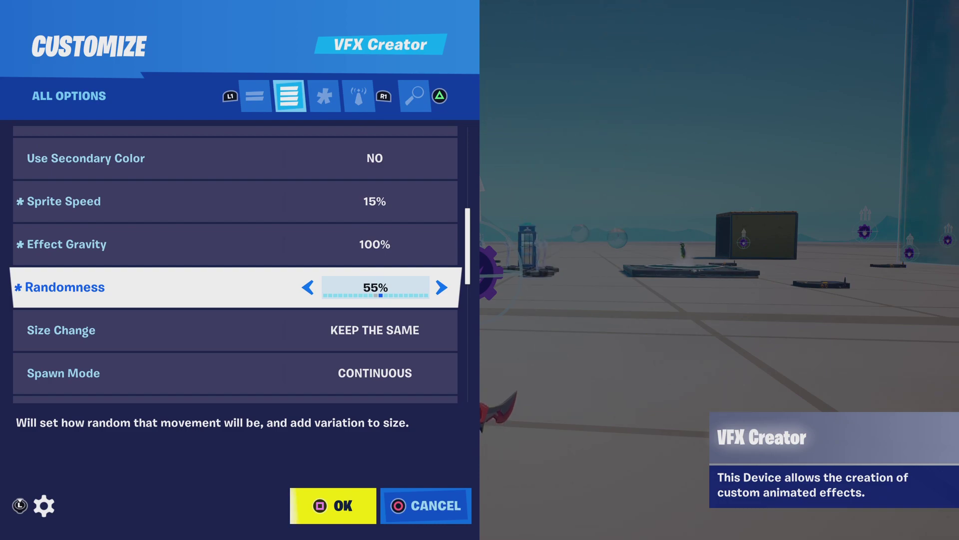
pyautogui.press('Left')
pyautogui.press('Left')
pyautogui.press('Left')
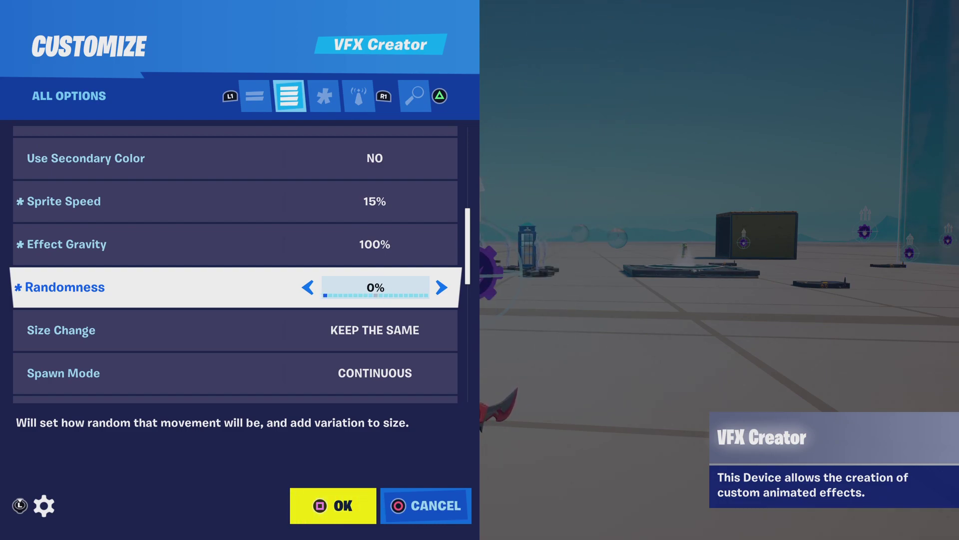
# Reduce the Effect Generation Amount to 5%
pyautogui.press('Down')
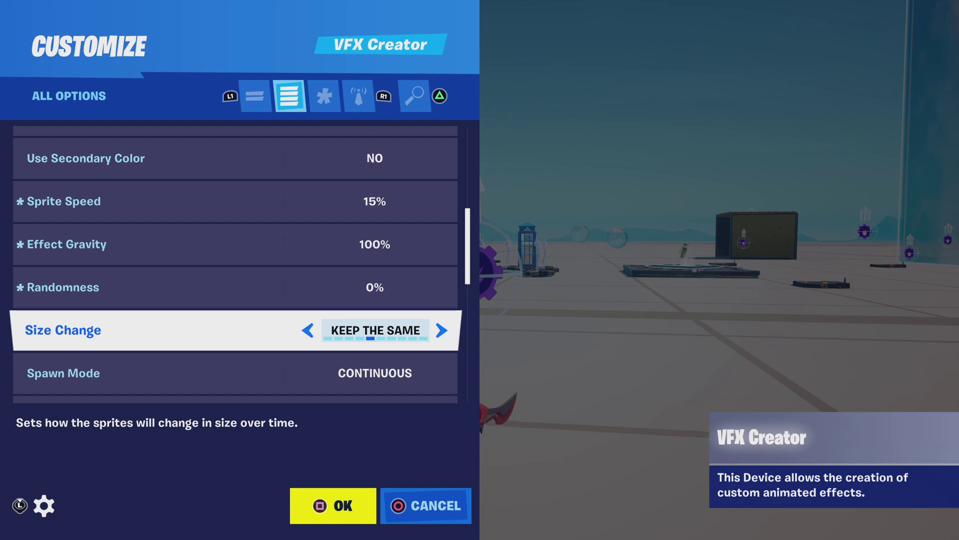
pyautogui.press('Down')
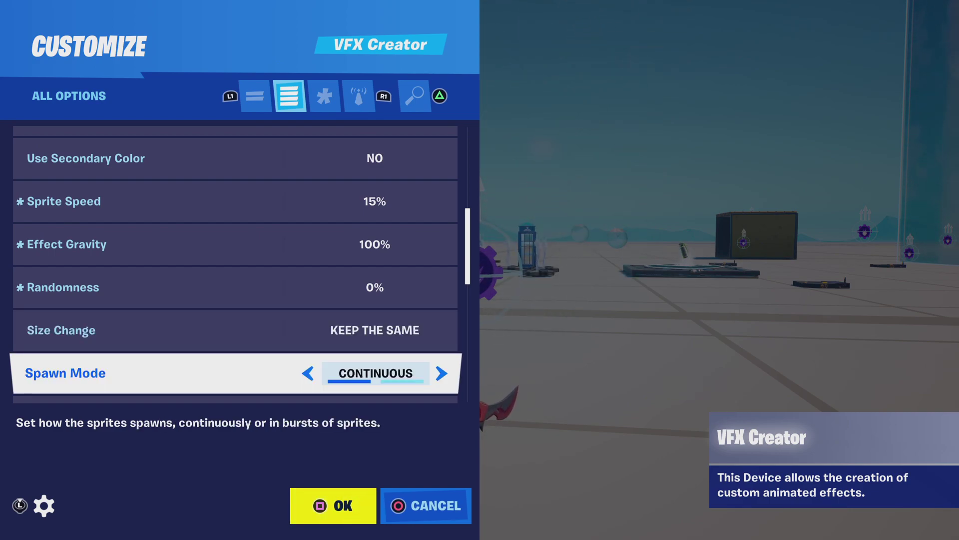
pyautogui.press('Up')
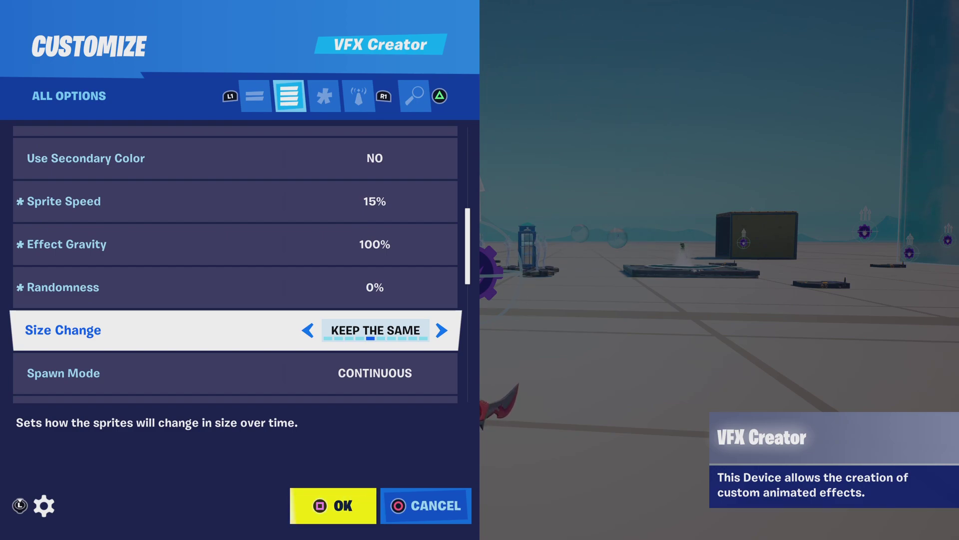
pyautogui.press('Down')
pyautogui.press('Down')
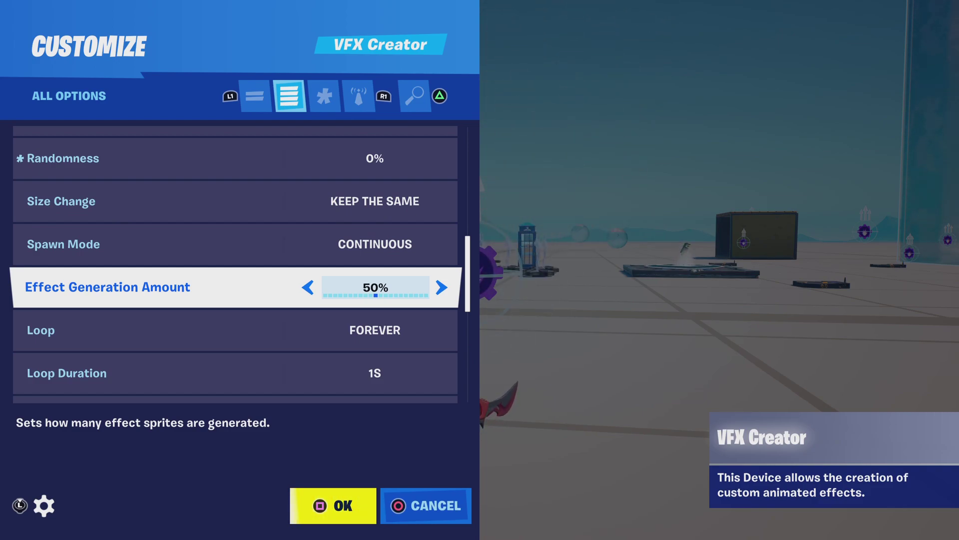
pyautogui.press('Left')
pyautogui.press('Down')
pyautogui.press('Left')
pyautogui.press('Up')
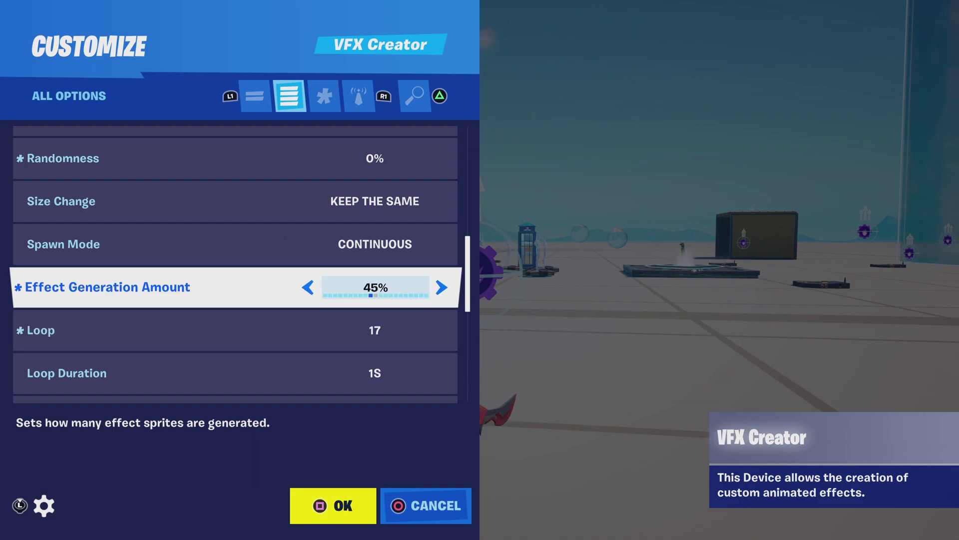
pyautogui.press('Left')
pyautogui.press('Left')
pyautogui.press('Left')
pyautogui.press('Left')
pyautogui.press('Left')
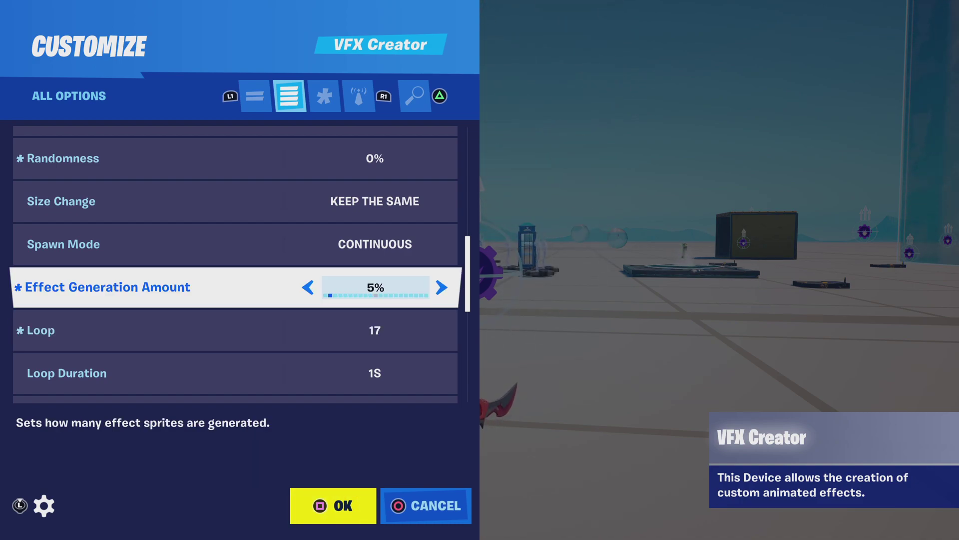
# Set the effect's Loop option to Forever
pyautogui.press('Down')
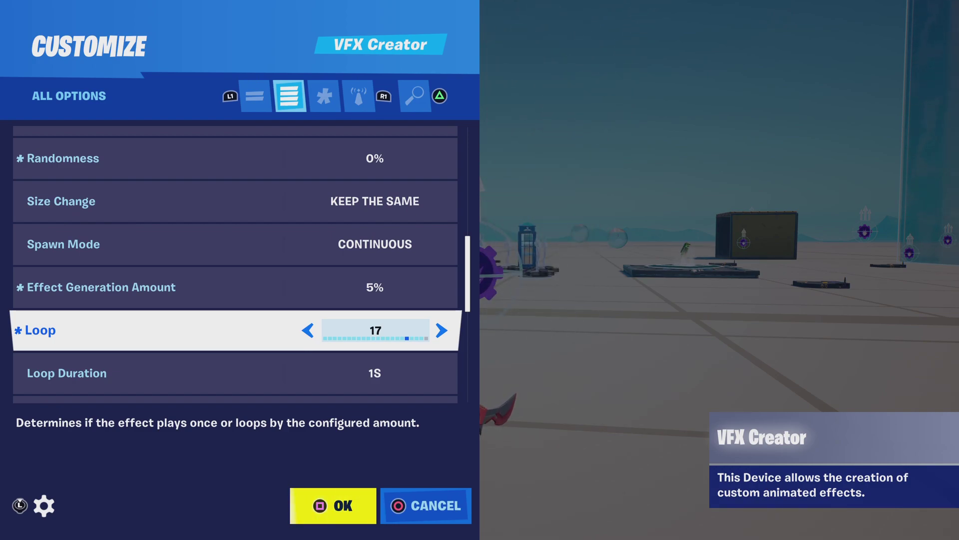
pyautogui.press('Up')
pyautogui.press('Up')
pyautogui.press('Down')
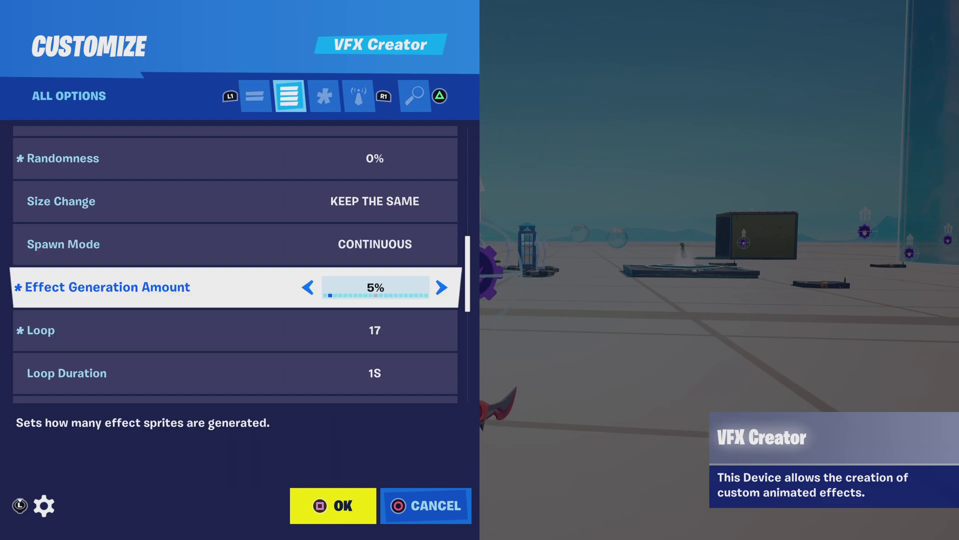
pyautogui.press('Down')
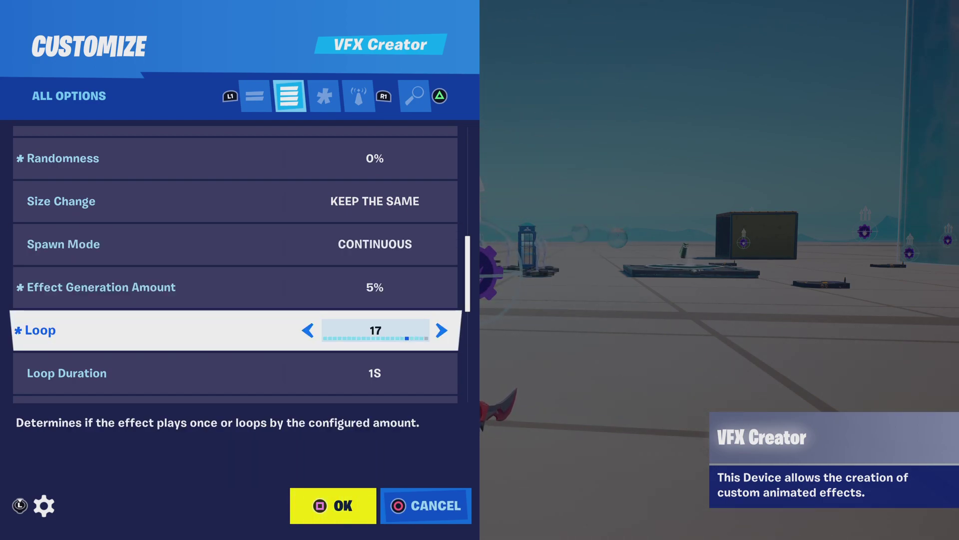
pyautogui.press('Right')
pyautogui.press('Right')
pyautogui.press('Right')
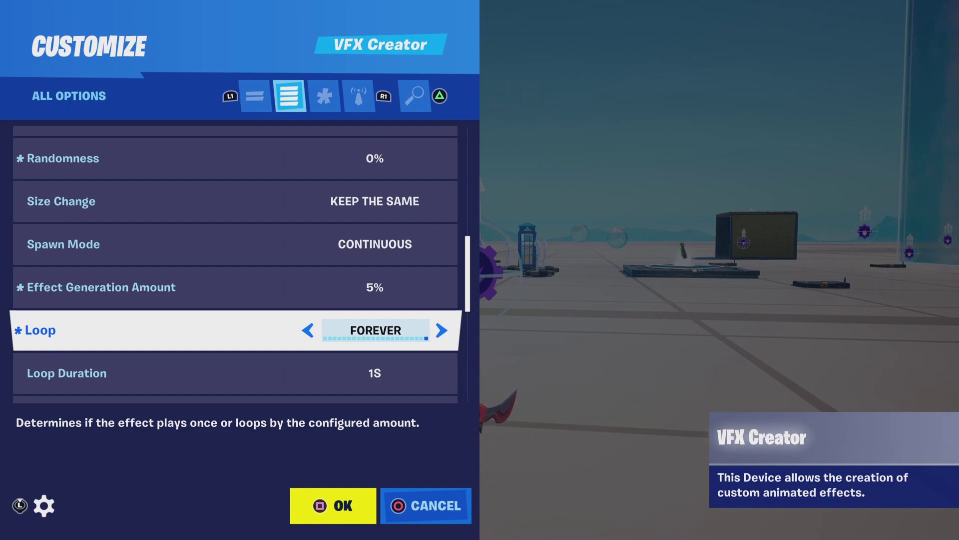
# Set the effect's Loop Duration to 5 seconds
pyautogui.press('Up')
pyautogui.press('Up')
pyautogui.press('Down')
pyautogui.press('Down')
pyautogui.press('Down')
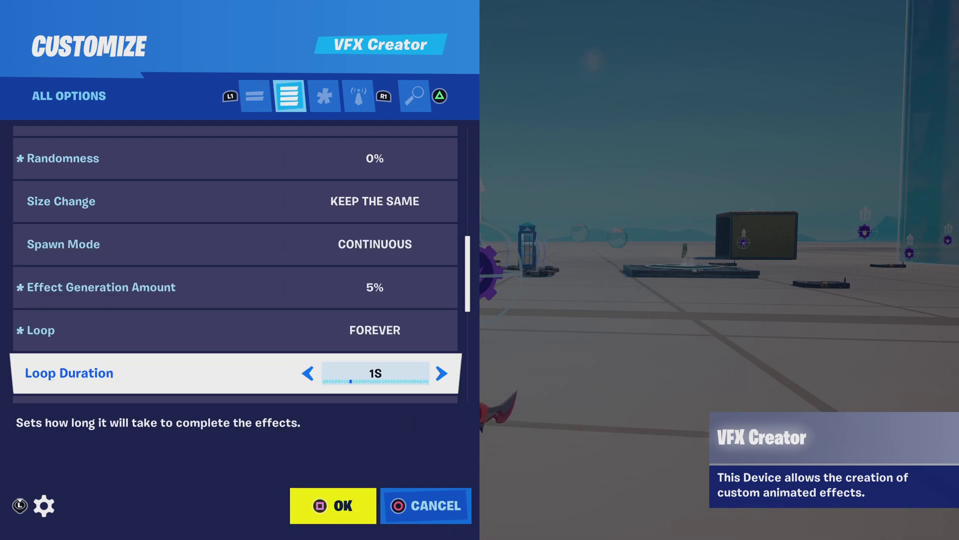
pyautogui.press('Down')
pyautogui.press('Up')
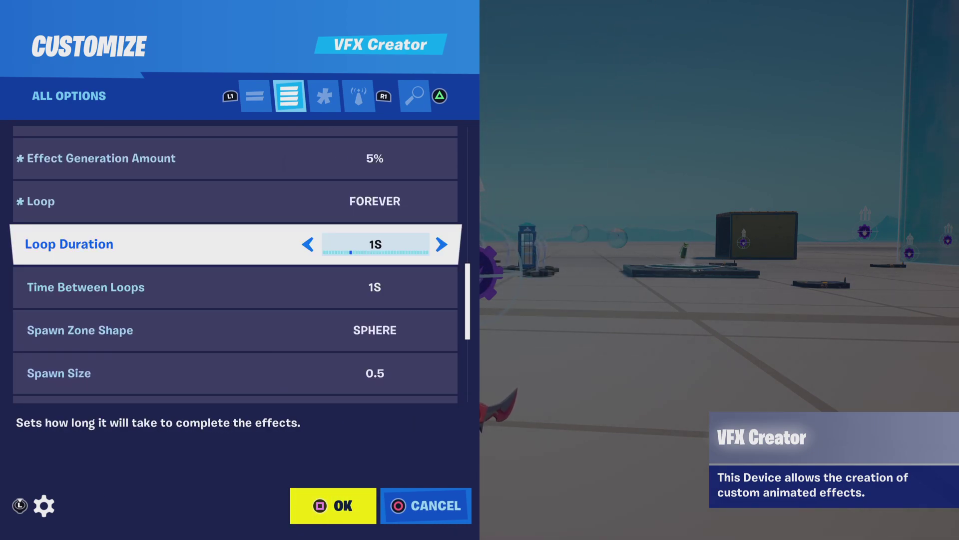
pyautogui.press('Right')
pyautogui.press('Right')
pyautogui.press('Right')
pyautogui.press('Right')
pyautogui.press('Right')
pyautogui.press('Right')
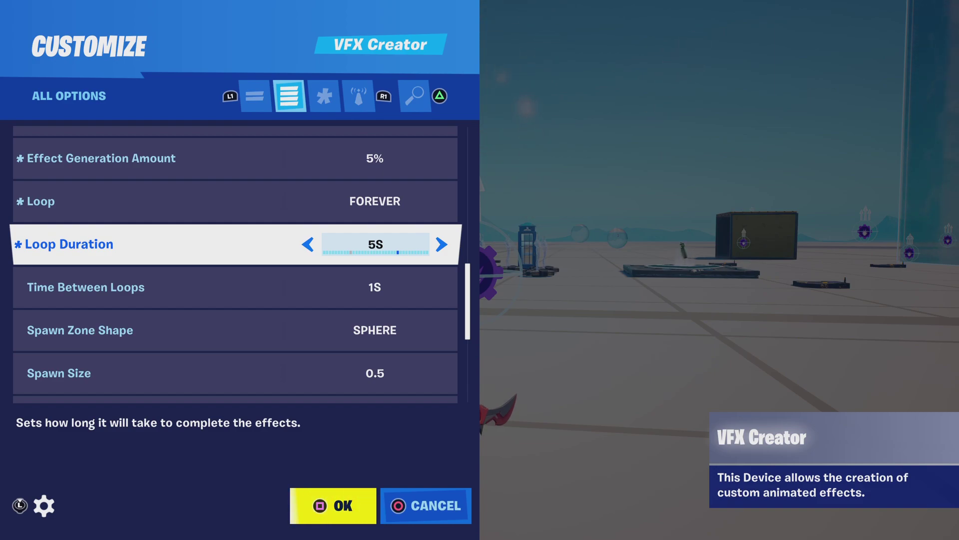
# Set the effect's Time Between Loops to Instant
pyautogui.press('Down')
pyautogui.press('Left')
pyautogui.press('Left')
pyautogui.press('Left')
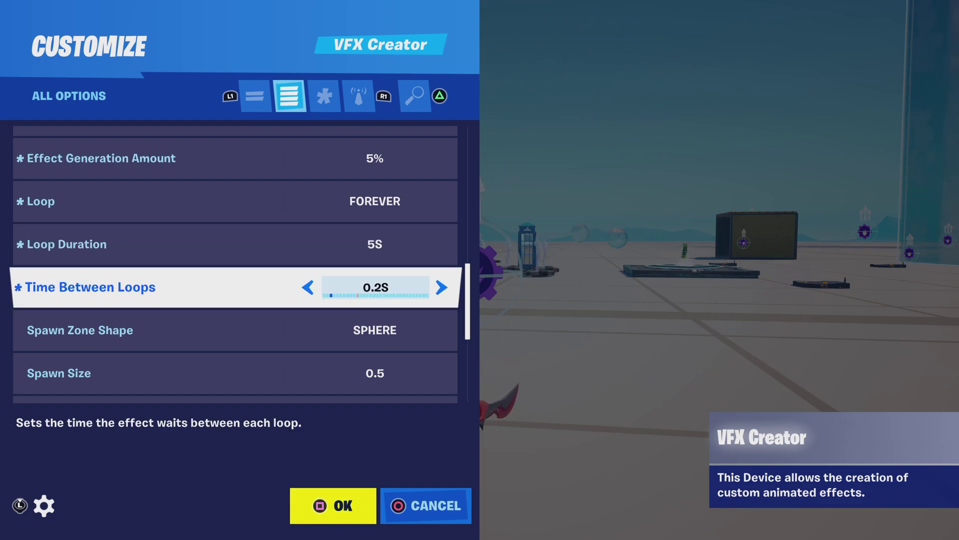
pyautogui.press('Left')
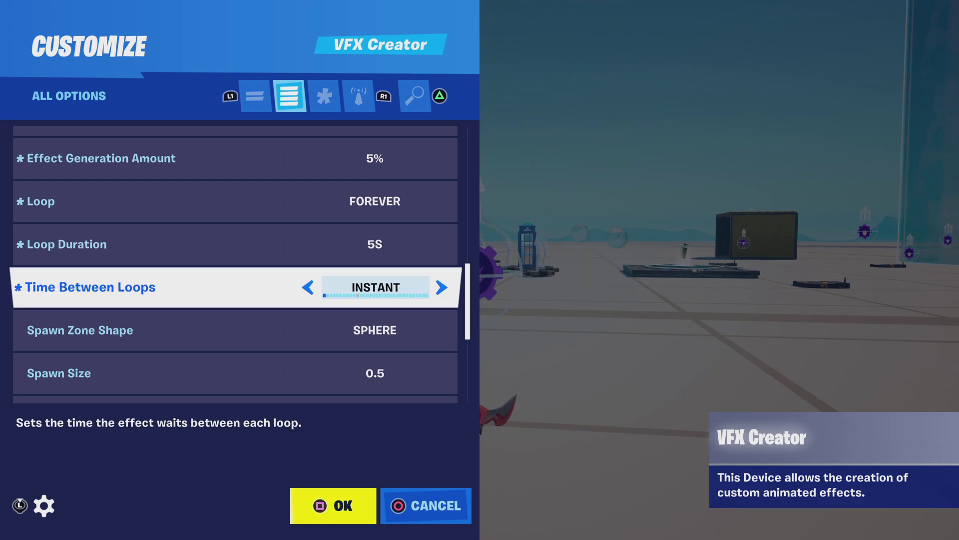
# Set the Spawn Zone Shape to Point and apply the VFX Creator settings
pyautogui.press('Down')
pyautogui.press('Left')
pyautogui.press('Down')
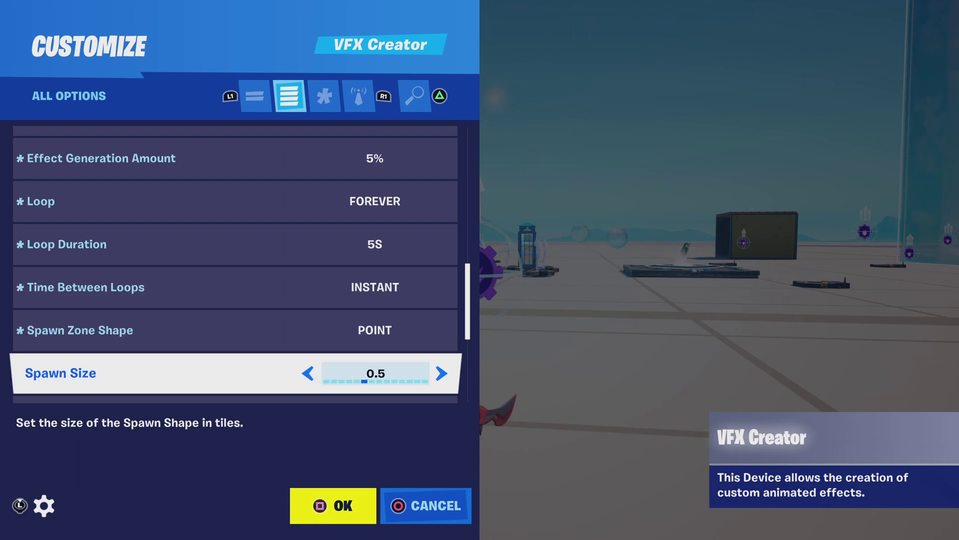
pyautogui.press('Down')
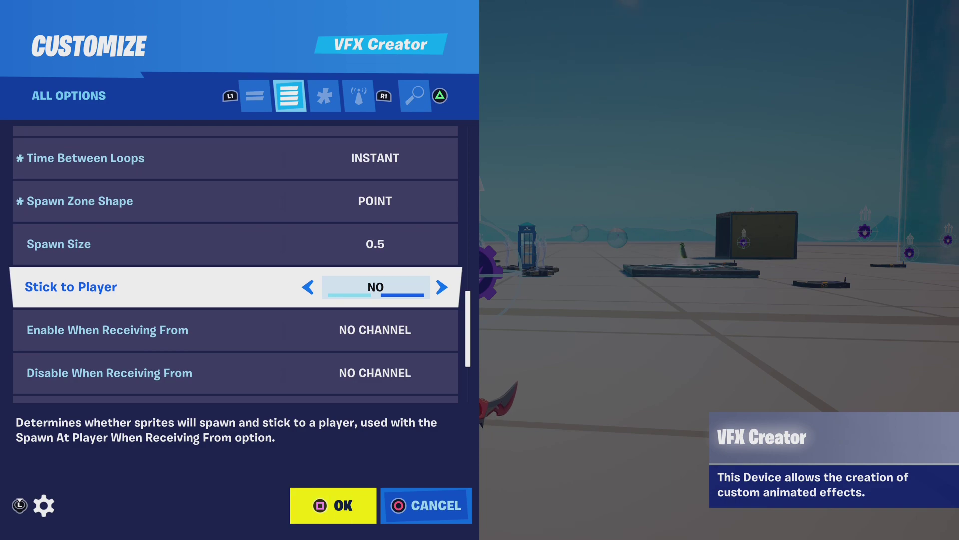
pyautogui.press('Return')
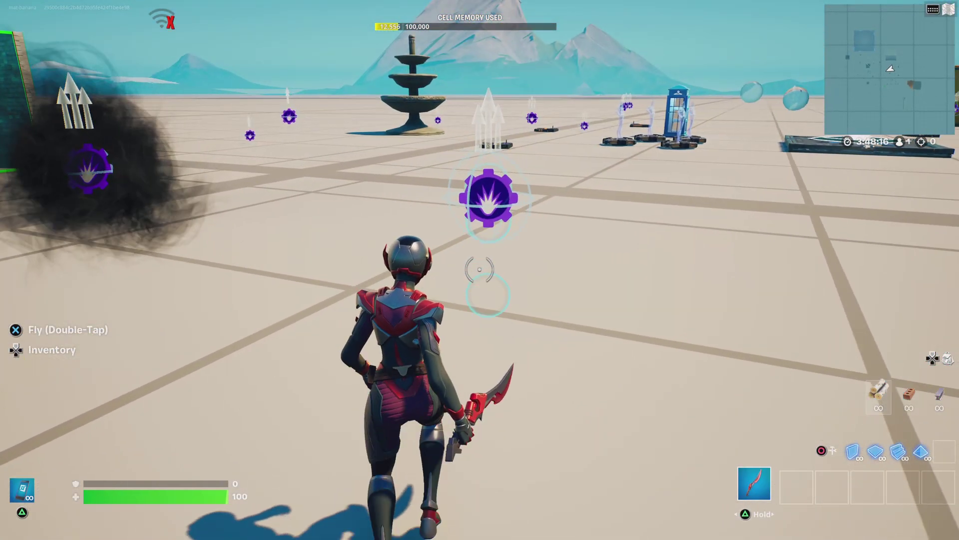
# Reopen the VFX Creator's customization, set Size Change to 600% and apply it
pyautogui.press('e')
pyautogui.press('Down')
pyautogui.press('Down')
pyautogui.press('Down')
pyautogui.press('Down')
pyautogui.press('Down')
pyautogui.press('Down')
pyautogui.press('Down')
pyautogui.press('Down')
pyautogui.press('Down')
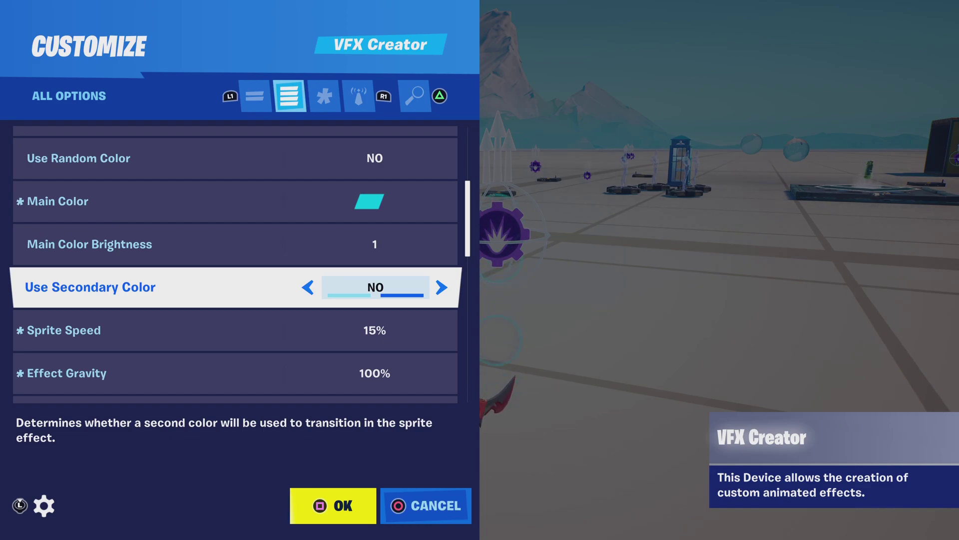
pyautogui.press('Down')
pyautogui.press('Down')
pyautogui.press('Down')
pyautogui.press('Down')
pyautogui.press('Down')
pyautogui.press('Down')
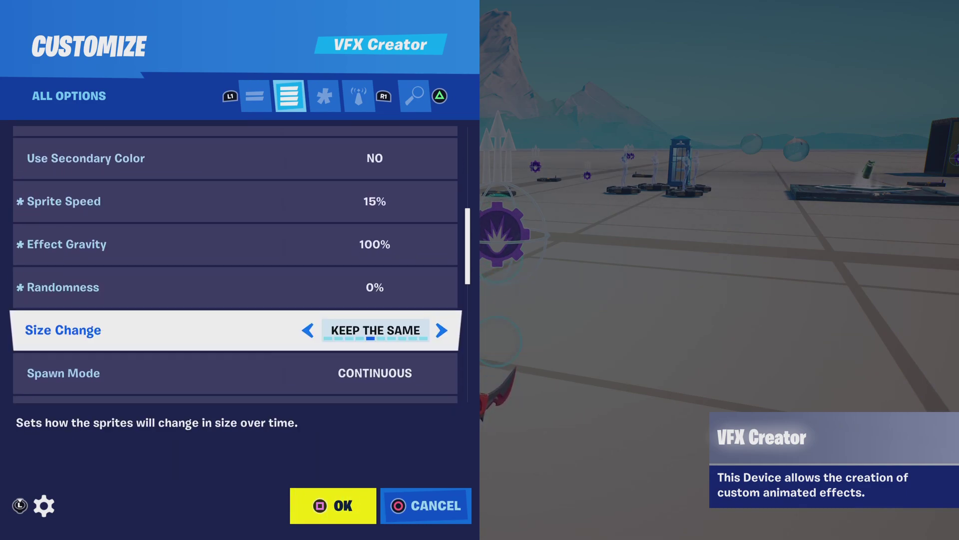
pyautogui.press('Up')
pyautogui.press('Up')
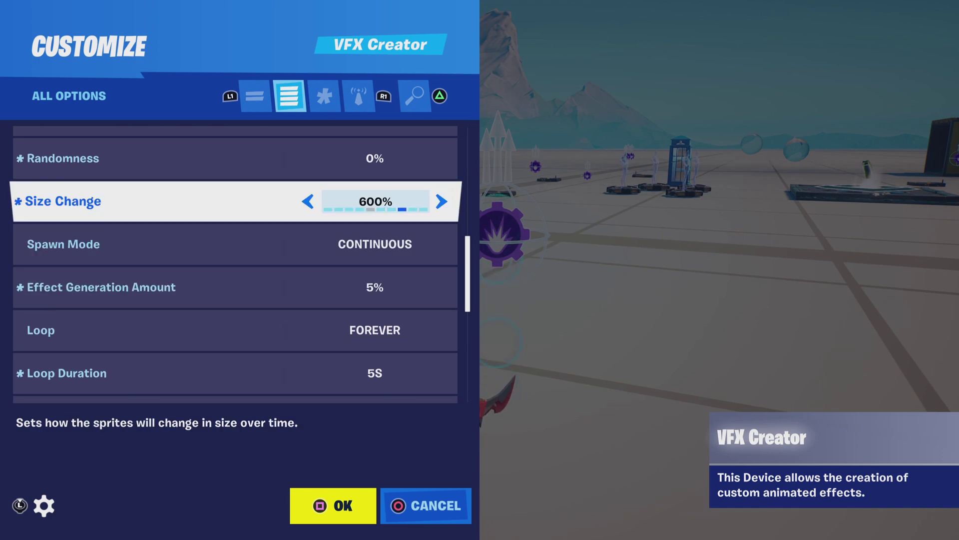
pyautogui.press('Return')
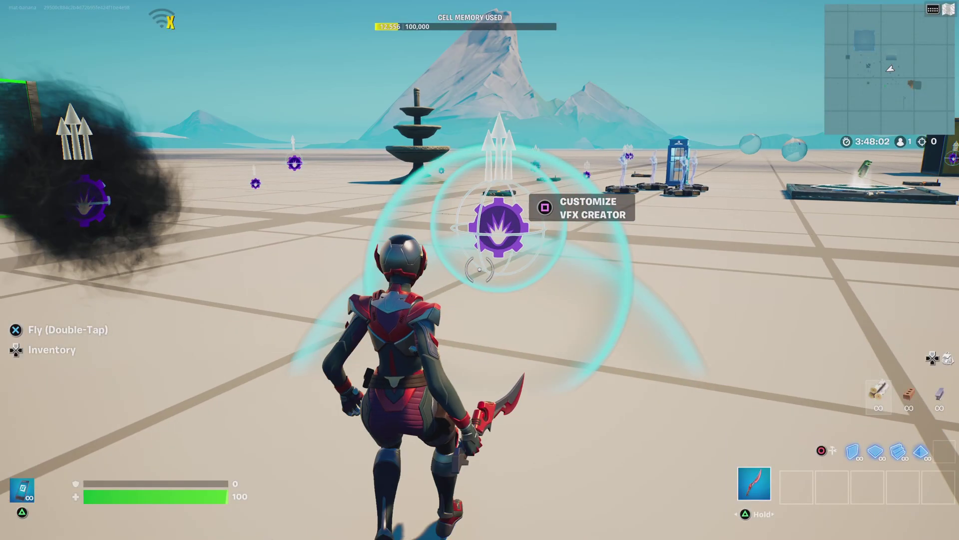
# Copy the ring-effect VFX Creator and paste a duplicate beside the original
pyautogui.press('Up')
pyautogui.press('Escape')
pyautogui.press('y')
pyautogui.click(480, 269)
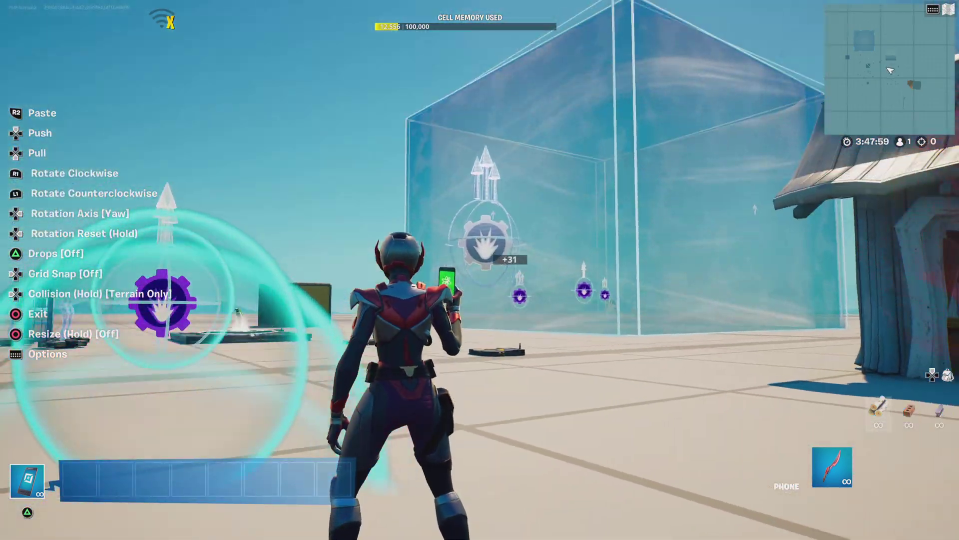
pyautogui.click(479, 270)
pyautogui.press('f')
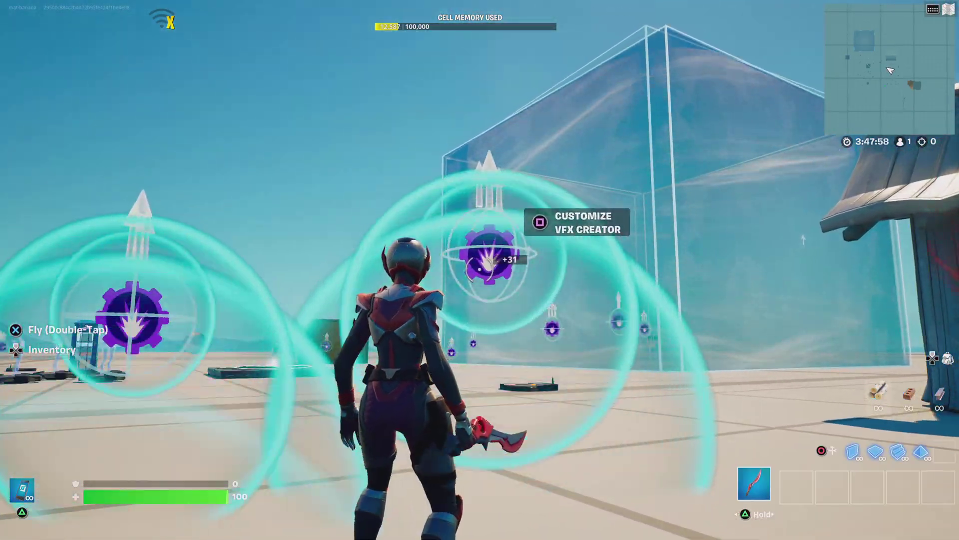
pyautogui.press('e')
pyautogui.press('Escape')
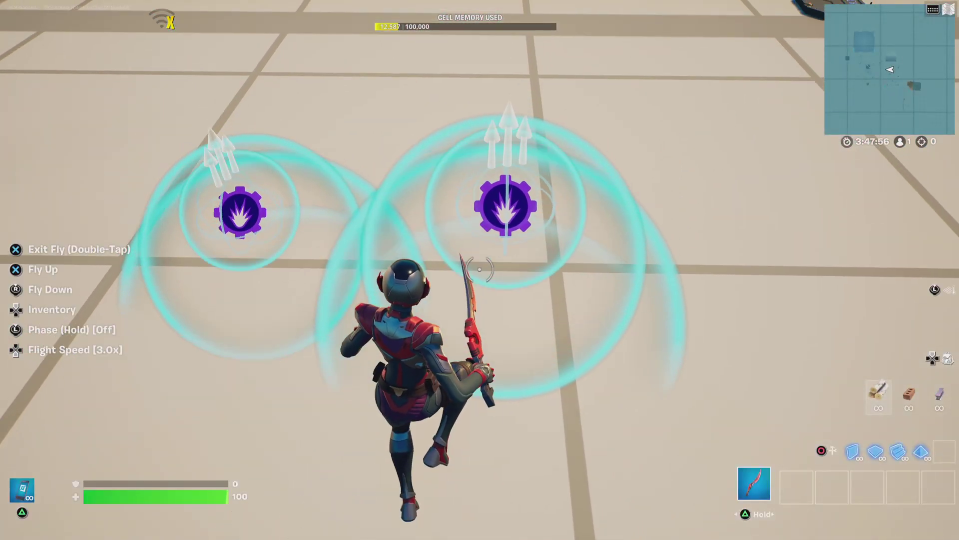
# Open the Creative inventory and search the prefabs for "AI"
pyautogui.press('Tab')
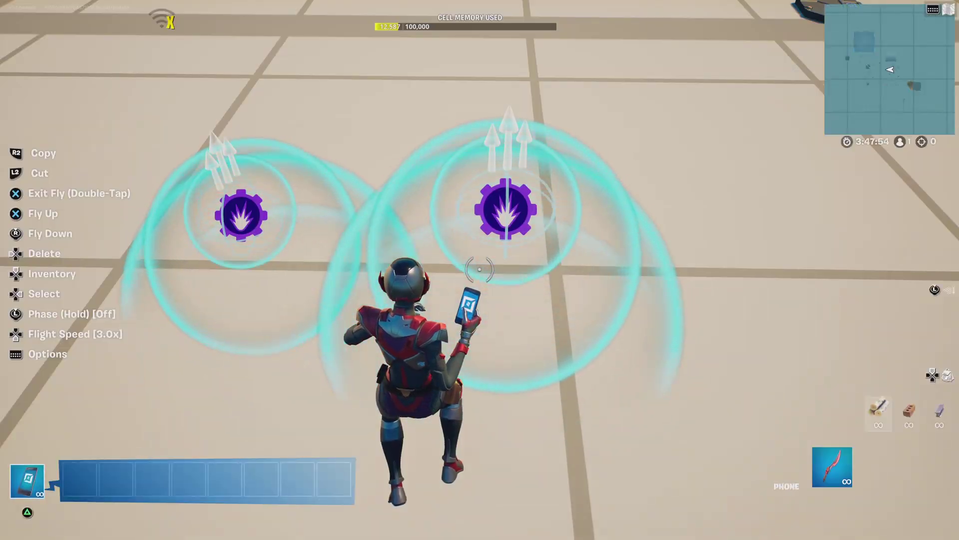
pyautogui.press('Tab')
pyautogui.press('L2')
pyautogui.press('L2')
pyautogui.press('R2')
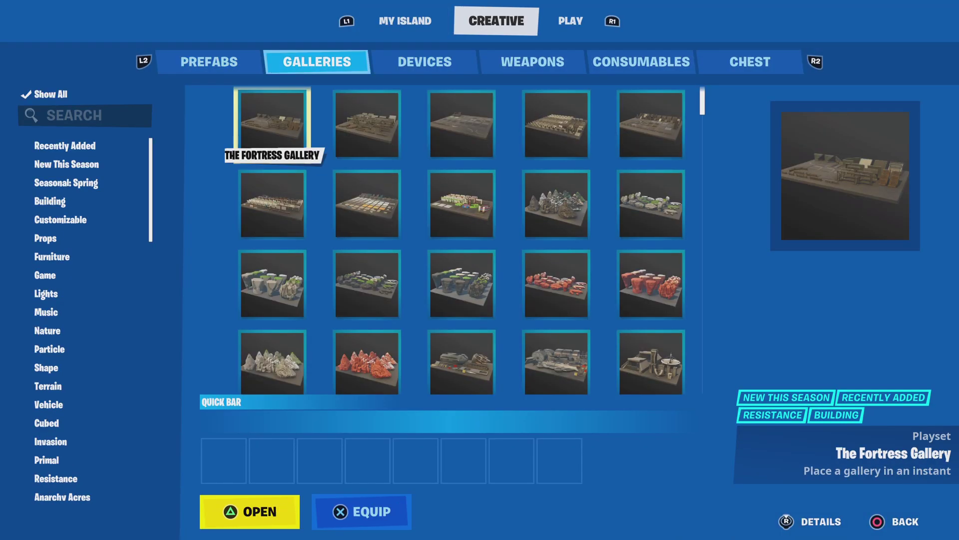
pyautogui.press('Down')
pyautogui.press('Down')
pyautogui.press('L2')
pyautogui.press('Left')
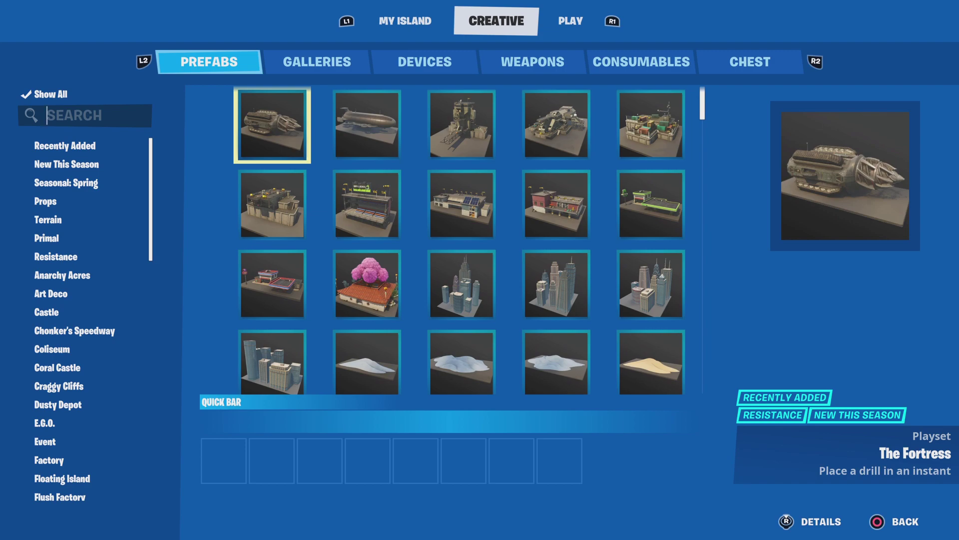
pyautogui.write('AI')
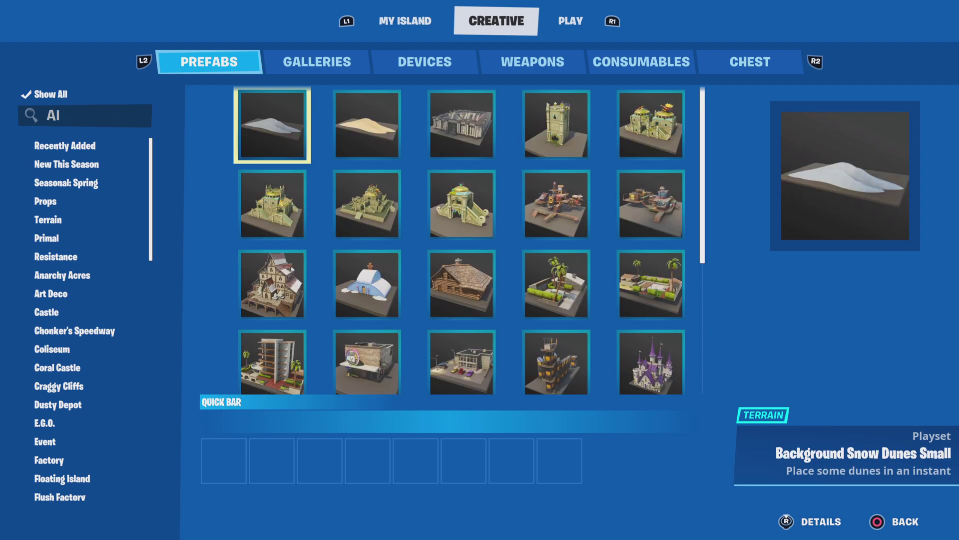
pyautogui.press('Return')
# Look through the prefab search results for a suitable building
pyautogui.press('Down')
pyautogui.press('Down')
pyautogui.press('Down')
pyautogui.press('Down')
pyautogui.press('Down')
pyautogui.press('Down')
pyautogui.press('Up')
pyautogui.press('Up')
pyautogui.press('Up')
pyautogui.press('Up')
pyautogui.press('Up')
pyautogui.press('Up')
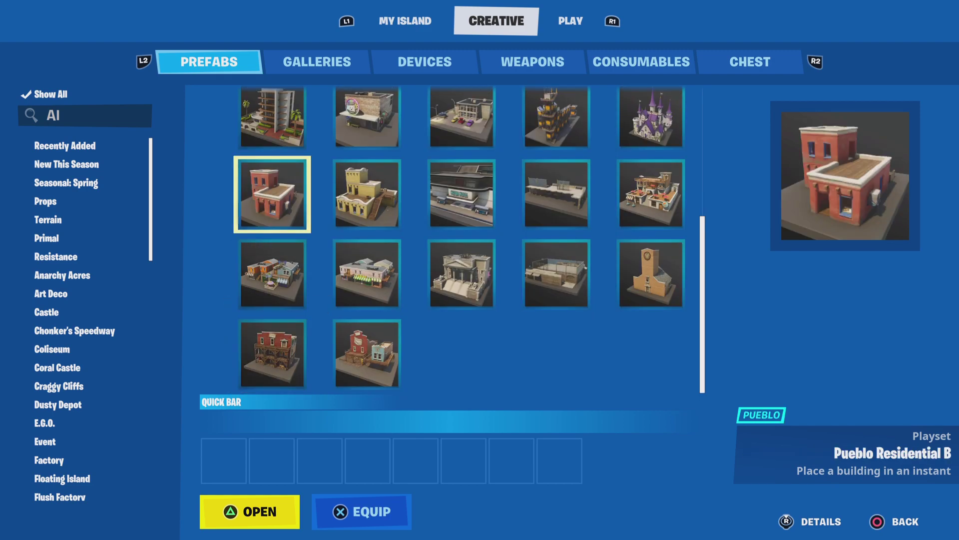
pyautogui.press('Left')
pyautogui.press('Down')
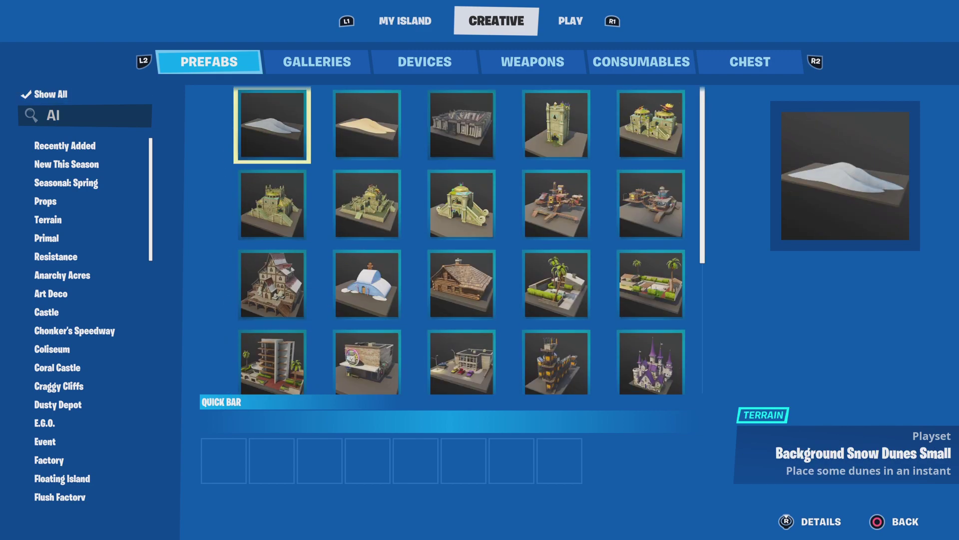
# Clear the prefab search text and switch to the galleries
pyautogui.press('BackSpace')
pyautogui.press('BackSpace')
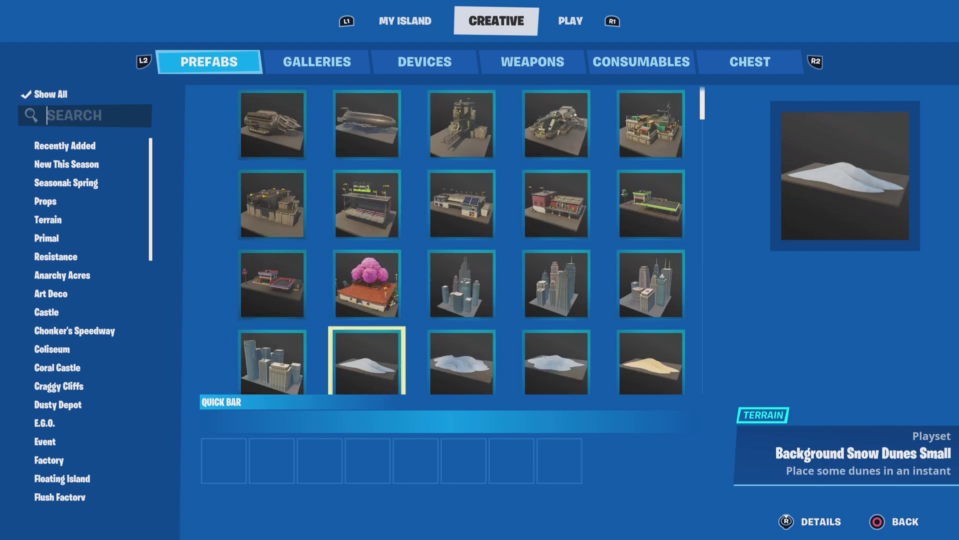
pyautogui.press('R2')
pyautogui.press('Down')
pyautogui.press('L2')
pyautogui.press('e')
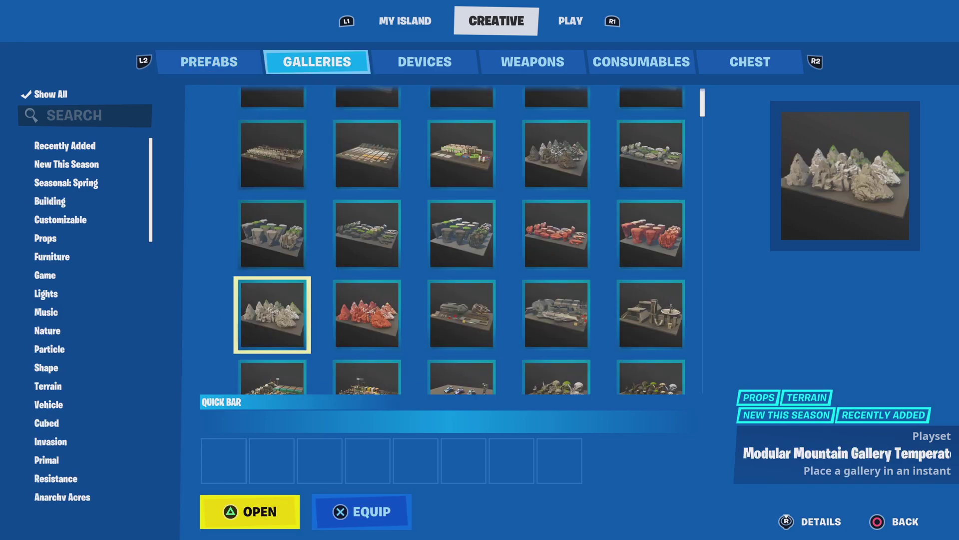
# Look through the list of galleries for a themed prop gallery
pyautogui.press('Down')
pyautogui.press('Down')
pyautogui.press('Down')
pyautogui.press('Down')
pyautogui.press('Down')
pyautogui.press('Down')
pyautogui.press('Down')
pyautogui.press('Down')
pyautogui.press('Down')
pyautogui.press('Down')
pyautogui.press('Down')
pyautogui.press('Down')
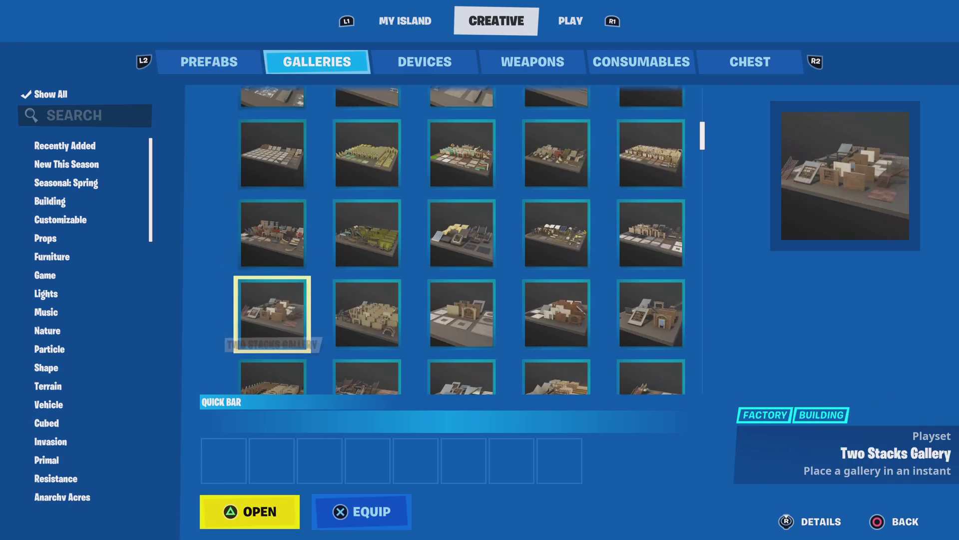
pyautogui.press('Down')
pyautogui.press('Down')
pyautogui.press('Down')
pyautogui.press('Down')
pyautogui.press('Down')
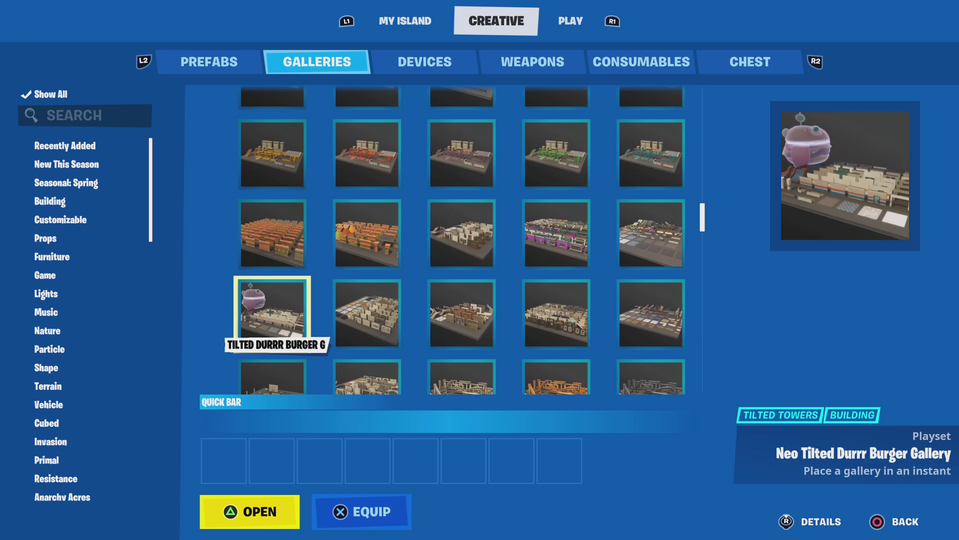
pyautogui.press('Down')
pyautogui.press('Down')
pyautogui.press('Down')
pyautogui.press('Down')
pyautogui.press('Down')
pyautogui.press('Up')
pyautogui.press('Up')
pyautogui.press('Up')
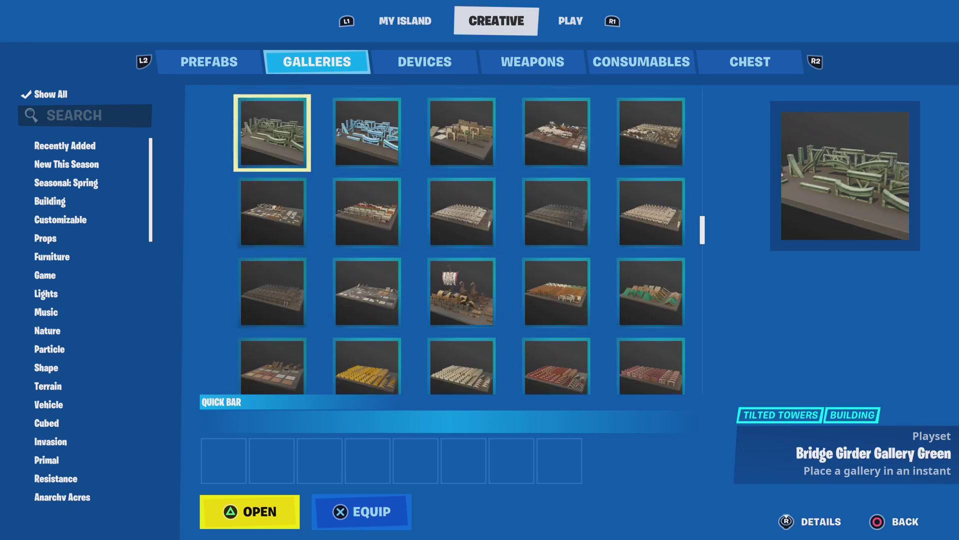
pyautogui.press('Down')
pyautogui.press('Down')
pyautogui.press('Down')
pyautogui.press('Down')
pyautogui.press('Down')
pyautogui.press('Down')
pyautogui.press('Down')
pyautogui.press('Down')
pyautogui.press('Up')
pyautogui.press('Down')
pyautogui.press('Down')
pyautogui.press('Right')
pyautogui.press('Up')
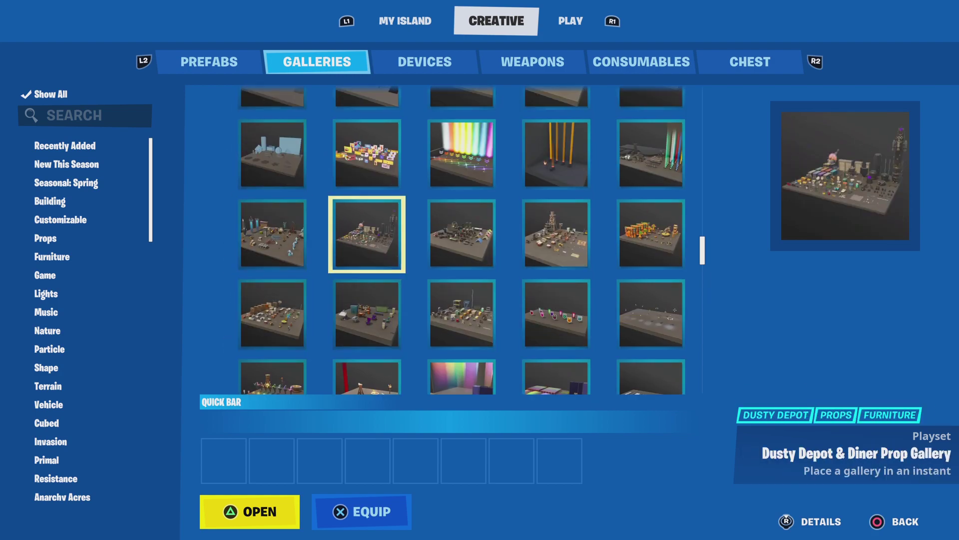
pyautogui.press('Down')
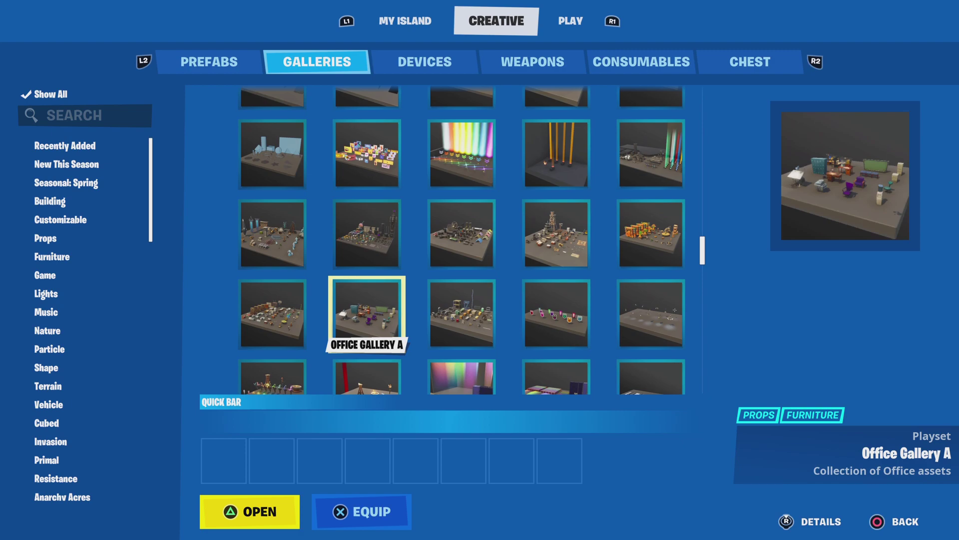
pyautogui.press('Down')
pyautogui.press('Down')
pyautogui.press('Down')
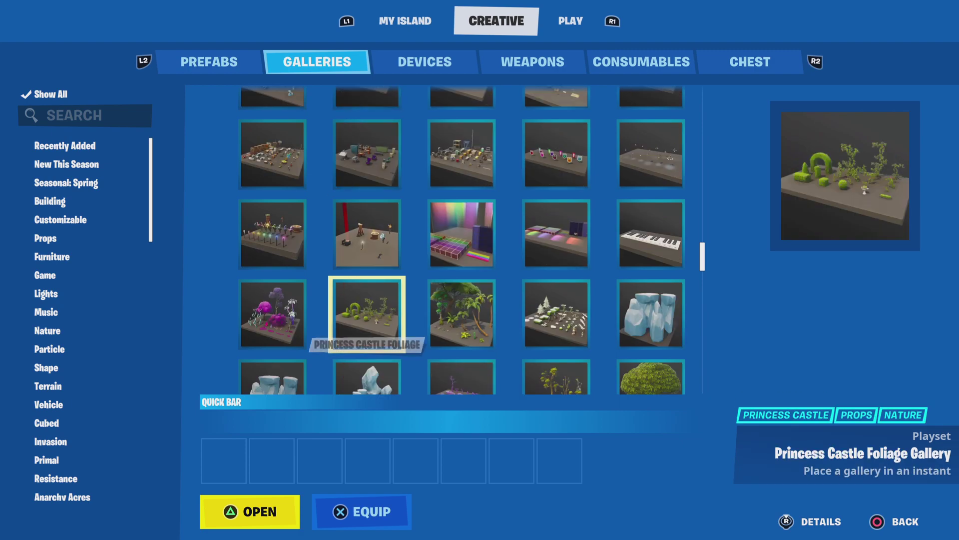
pyautogui.press('Down')
pyautogui.press('Down')
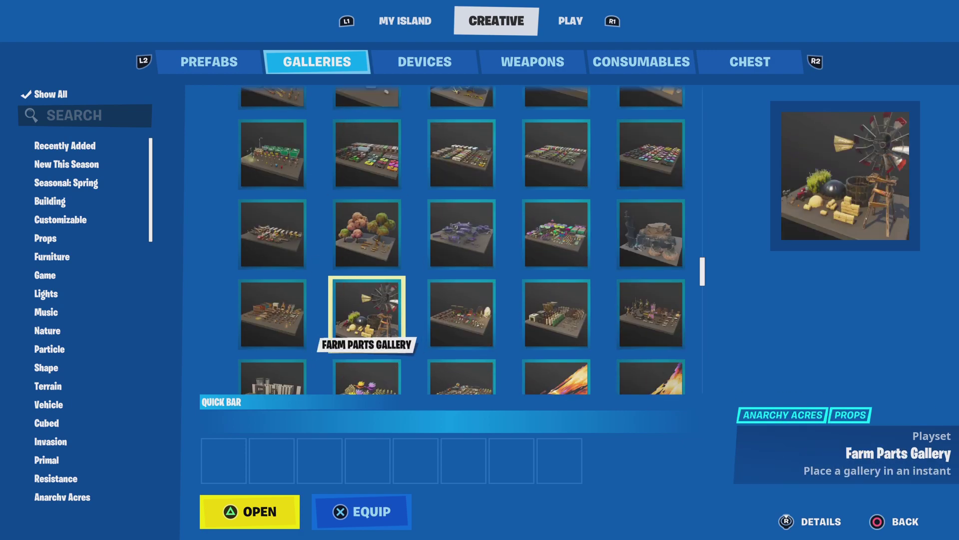
# Open the Invasion Prop Gallery to list its individual props
pyautogui.press('Up')
pyautogui.press('Right')
pyautogui.press('Right')
pyautogui.press('Return')
pyautogui.press('Down')
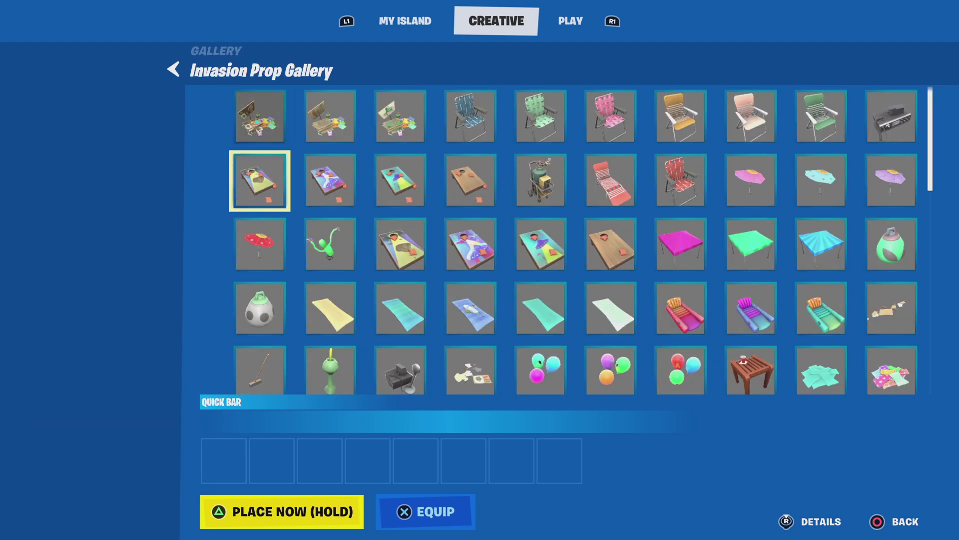
# Look through the Invasion Prop Gallery for a flying saucer prop
pyautogui.press('Down')
pyautogui.press('Down')
pyautogui.press('Right')
pyautogui.press('Right')
pyautogui.press('Down')
pyautogui.press('Down')
pyautogui.press('Down')
pyautogui.press('Down')
pyautogui.press('Down')
pyautogui.press('Down')
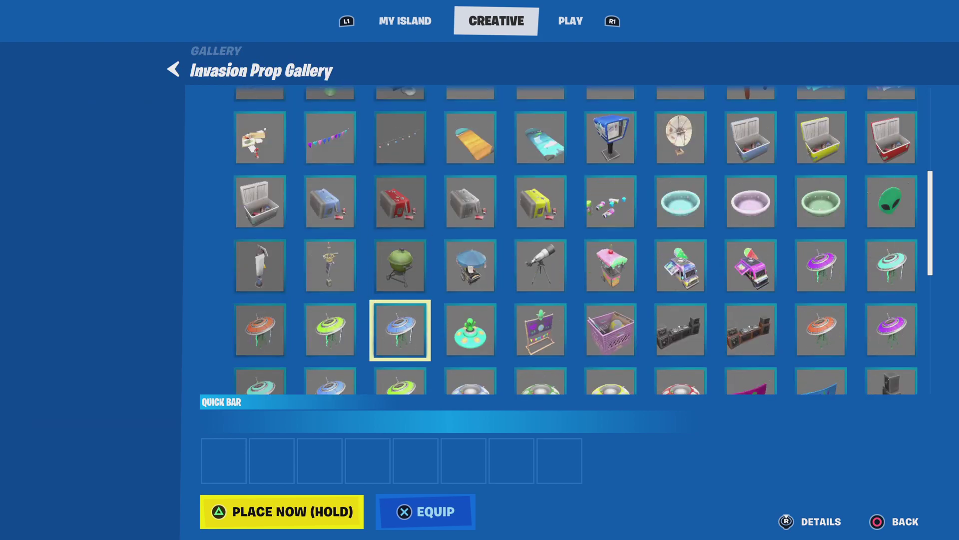
pyautogui.press('Up')
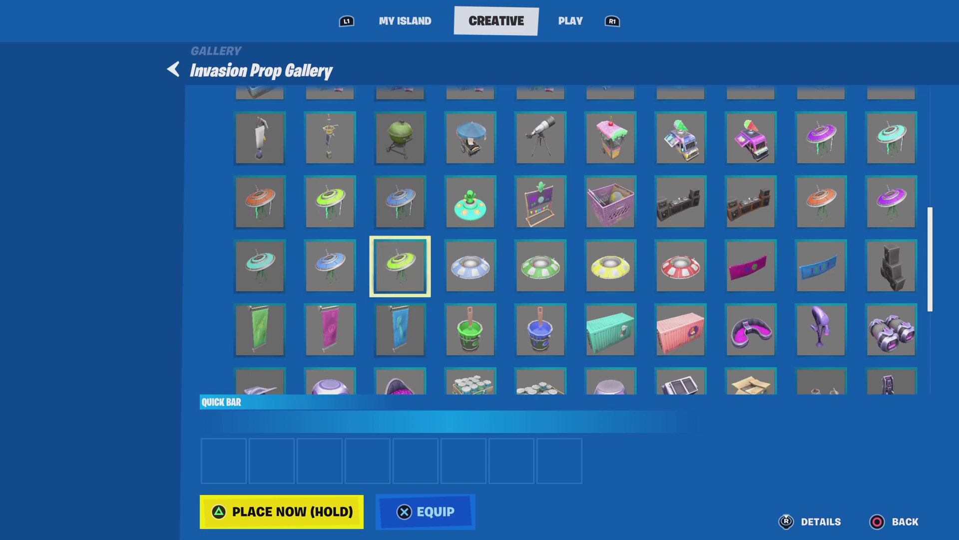
pyautogui.press('Right')
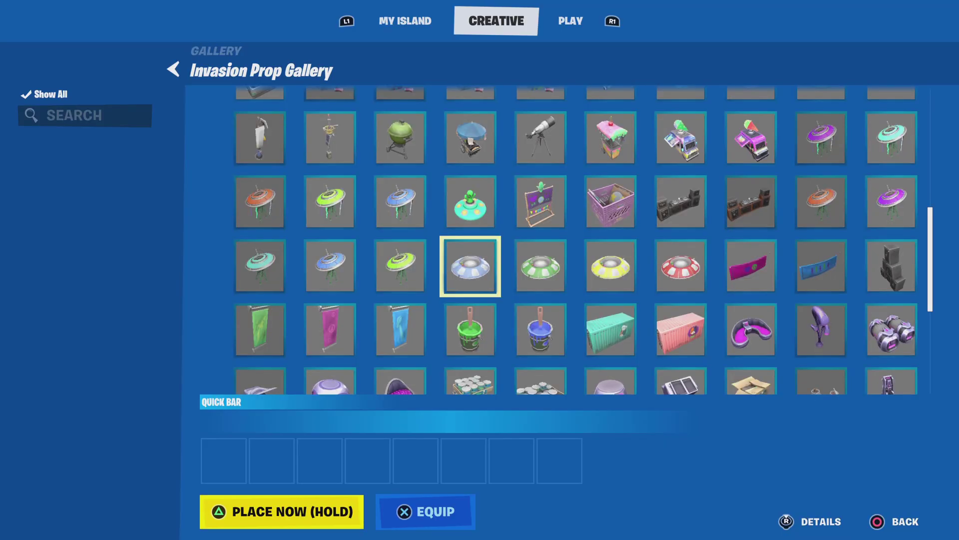
pyautogui.press('Down')
pyautogui.press('Down')
pyautogui.press('Down')
pyautogui.press('Down')
pyautogui.press('Down')
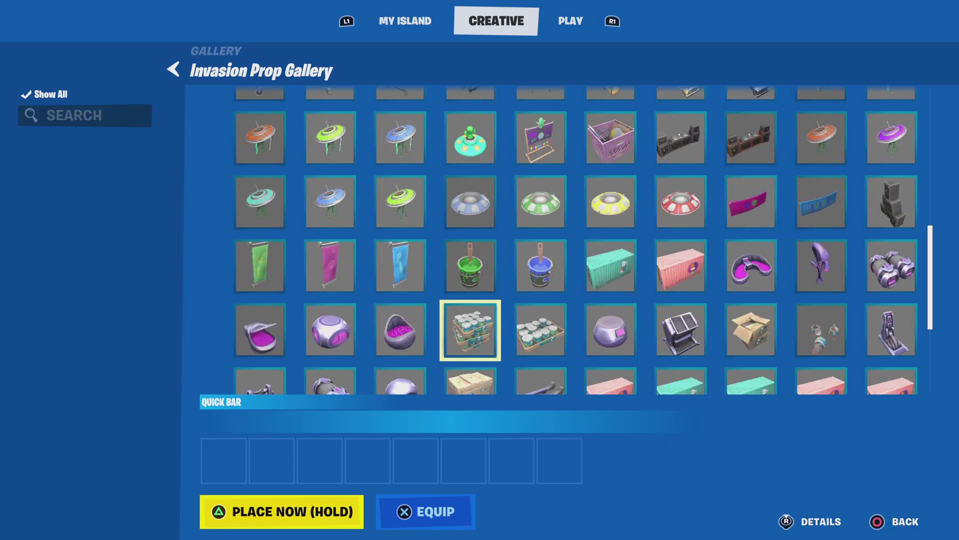
pyautogui.press('Down')
pyautogui.press('Up')
pyautogui.press('Up')
pyautogui.press('Up')
pyautogui.press('Up')
pyautogui.press('Up')
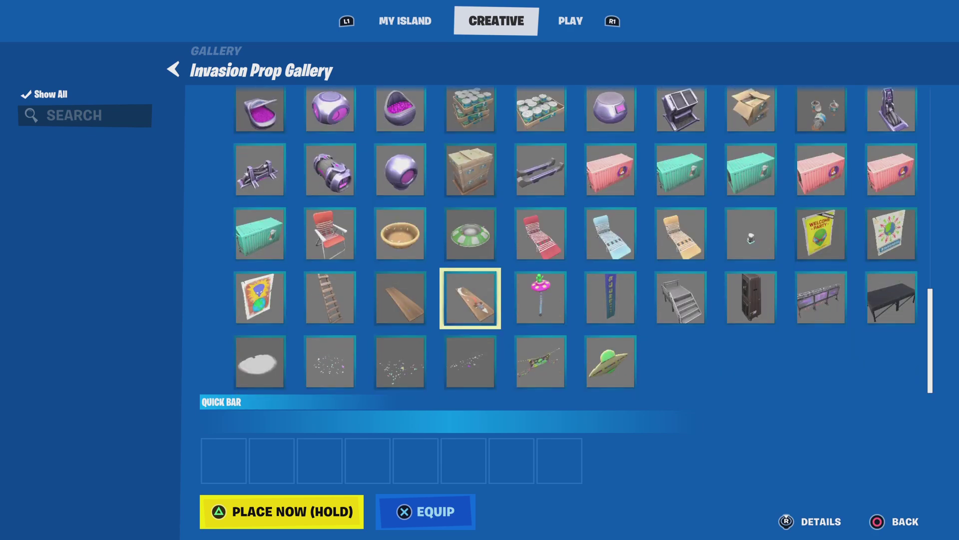
pyautogui.press('Up')
pyautogui.press('Up')
pyautogui.press('Up')
pyautogui.press('Up')
pyautogui.press('Up')
pyautogui.press('Up')
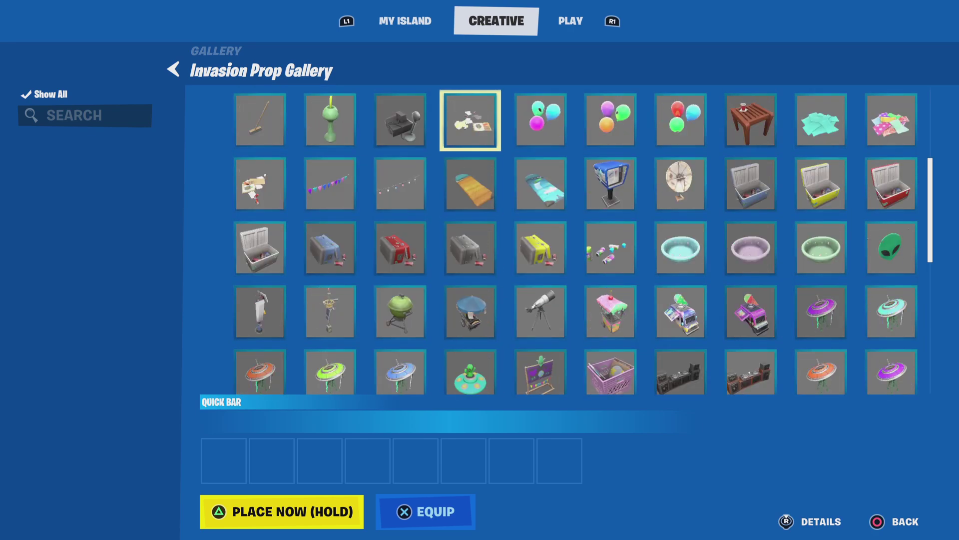
pyautogui.press('Up')
pyautogui.press('Up')
pyautogui.press('Up')
pyautogui.press('Up')
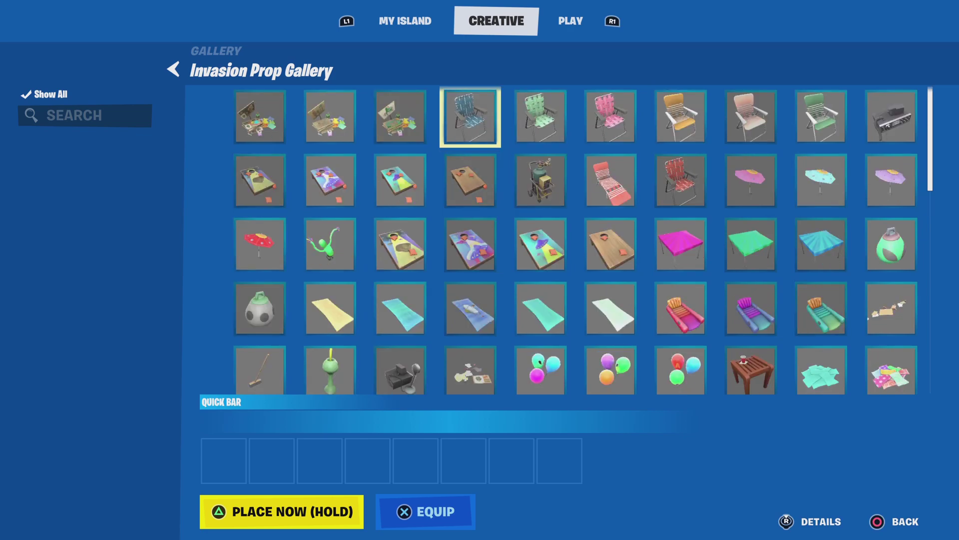
# Choose the flying saucer with the green alien on top and place it on the island
pyautogui.press('Down')
pyautogui.press('Down')
pyautogui.press('Down')
pyautogui.press('Down')
pyautogui.press('Down')
pyautogui.press('Down')
pyautogui.press('Down')
pyautogui.press('Down')
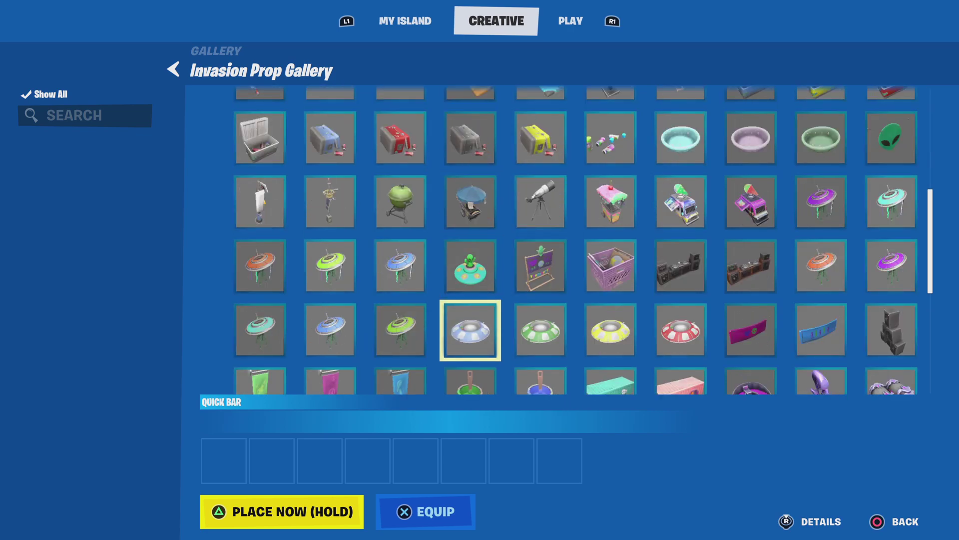
pyautogui.press('Down')
pyautogui.press('Down')
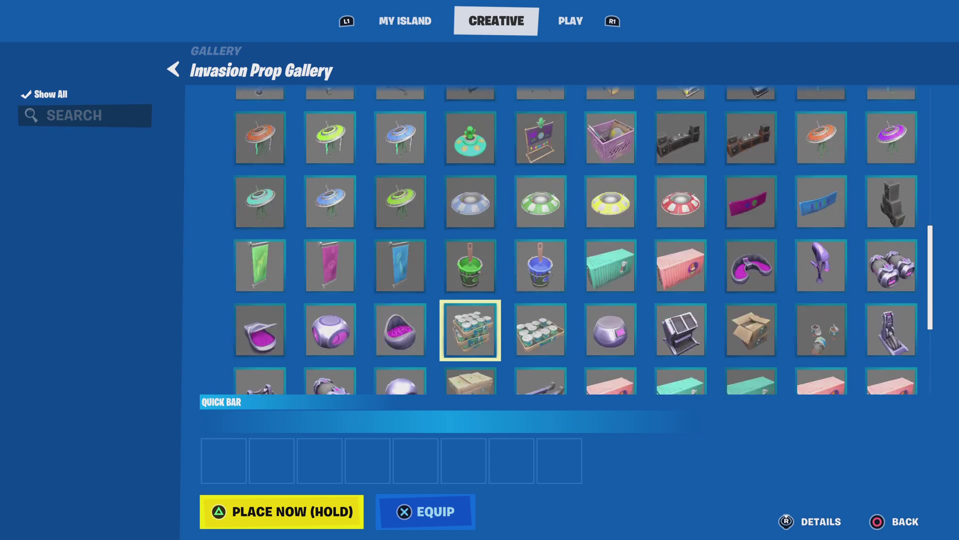
pyautogui.press('e')
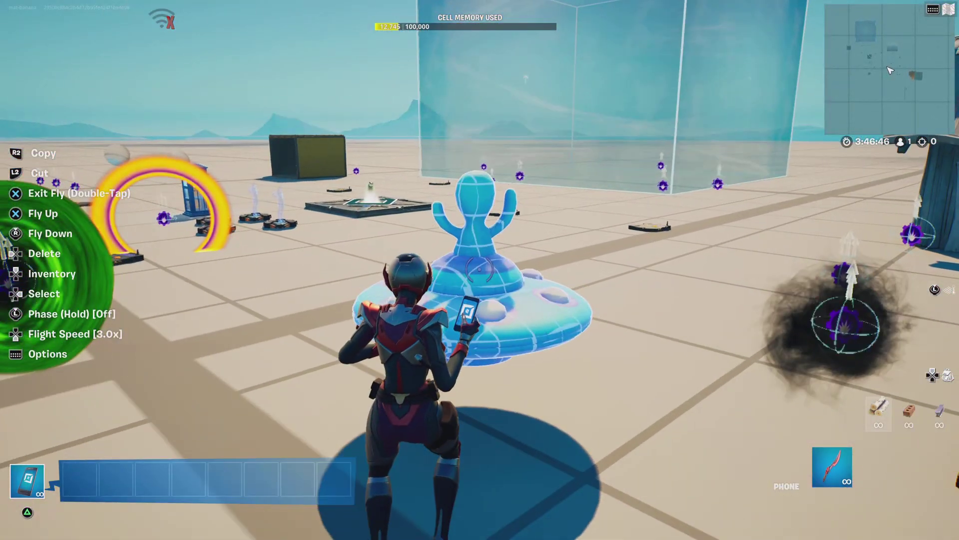
# Position the alien saucer up in the air and place a ring VFX Creator directly beneath it
pyautogui.click(480, 270)
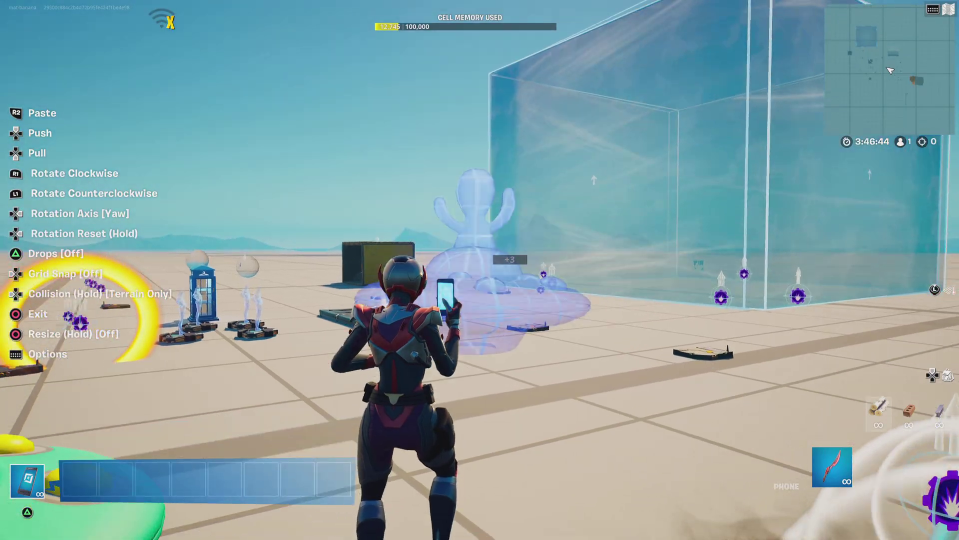
pyautogui.click(890, 71)
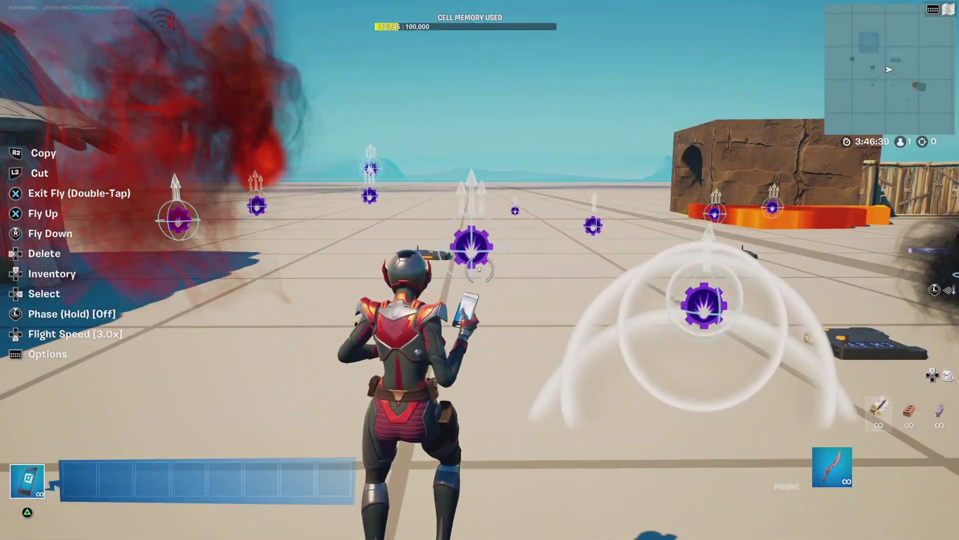
pyautogui.click(480, 270)
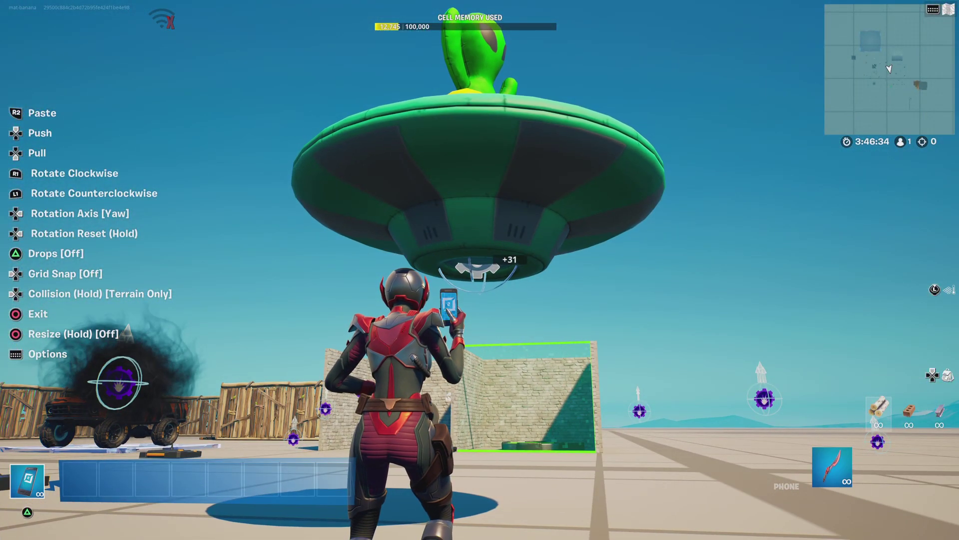
pyautogui.click(480, 270)
pyautogui.press('Escape')
pyautogui.press('f')
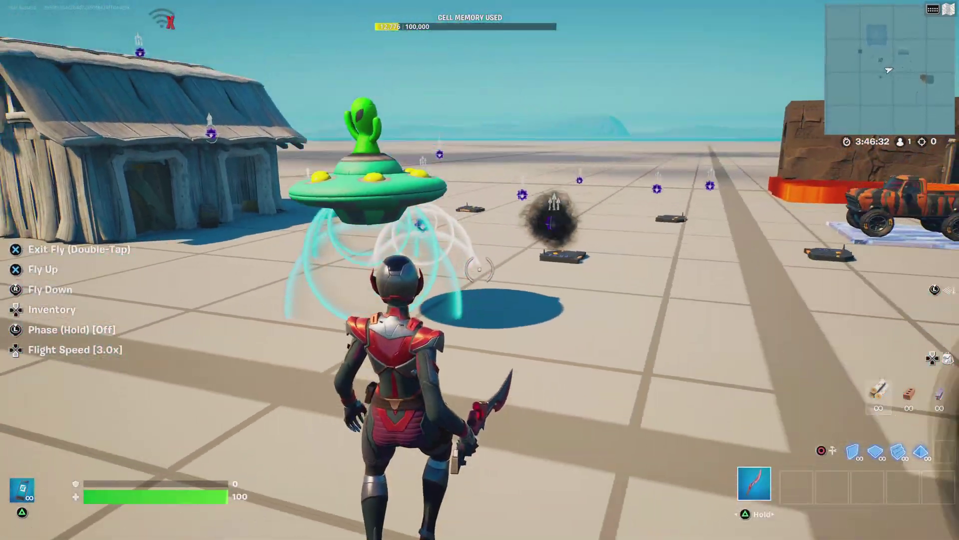
# Land and inspect the ring effect under the saucer from the ground
pyautogui.press('space')
pyautogui.press('space')
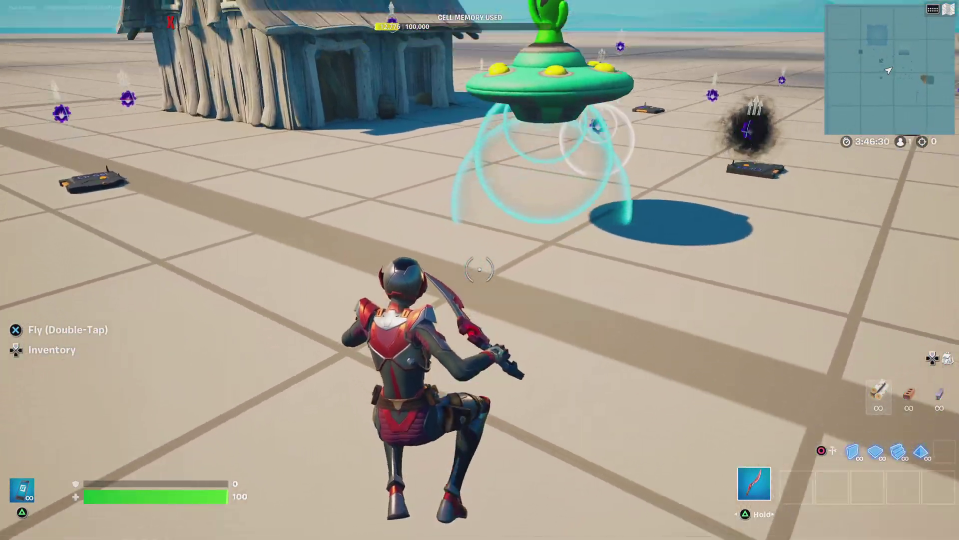
pyautogui.press('w')
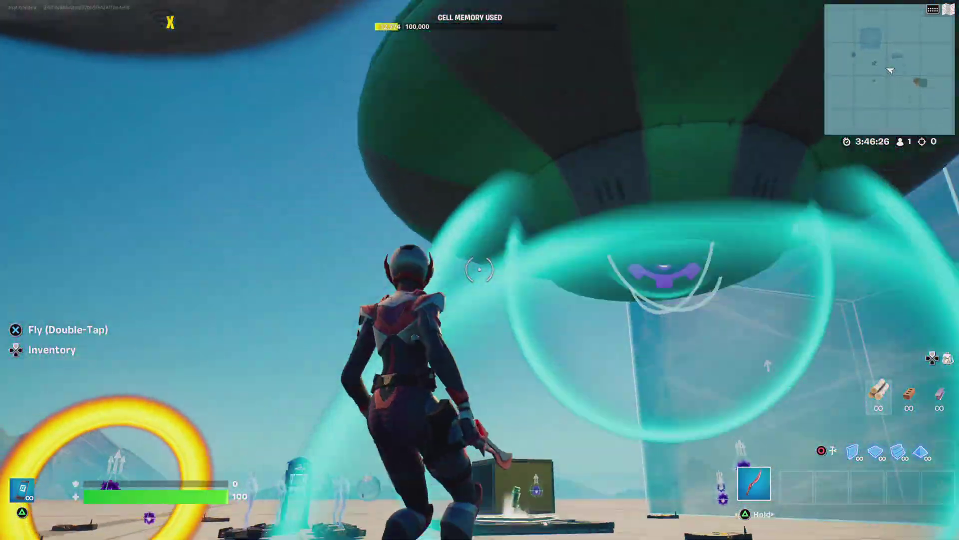
# Paste a copy of the alien saucer higher above the ring effect and delete the lower saucer
pyautogui.press('Tab')
pyautogui.press('Escape')
pyautogui.press('f')
pyautogui.press('s')
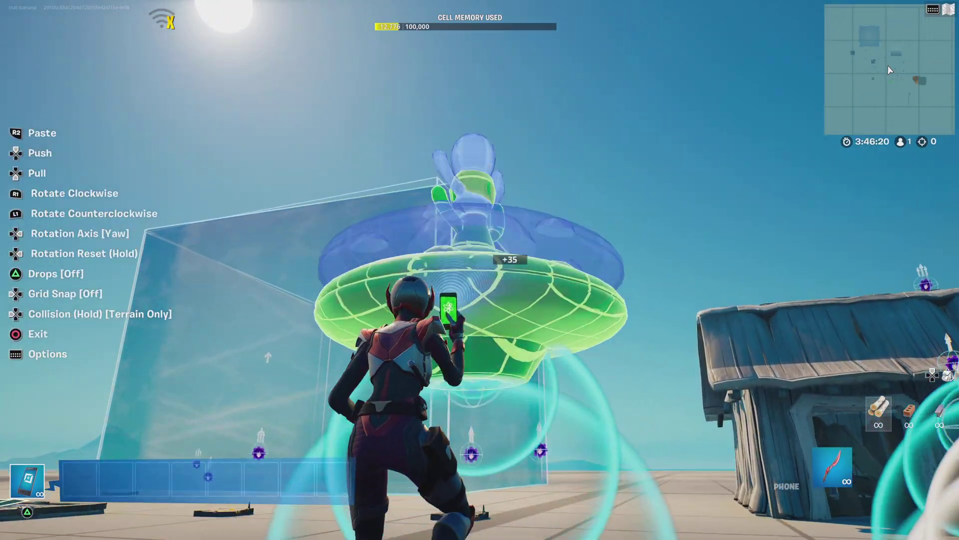
pyautogui.click(890, 70)
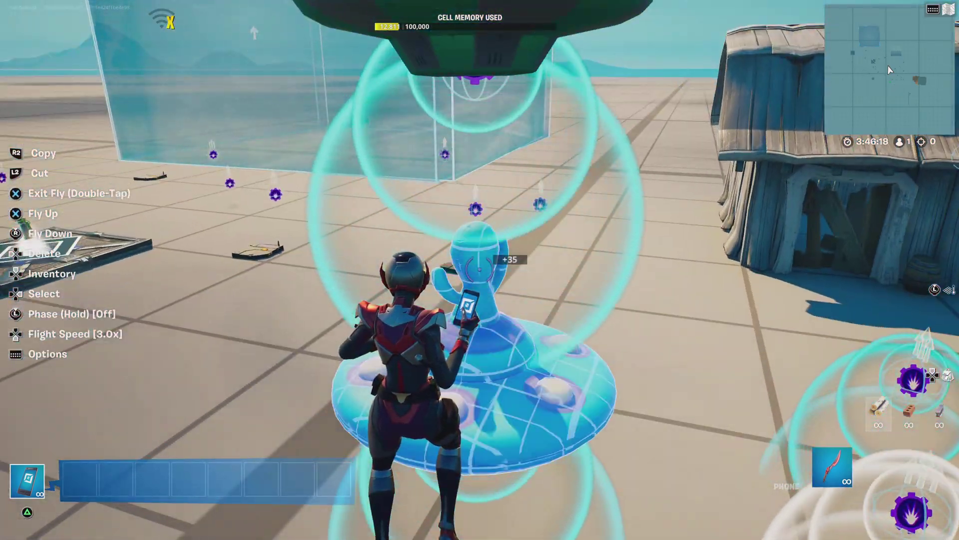
pyautogui.press('x')
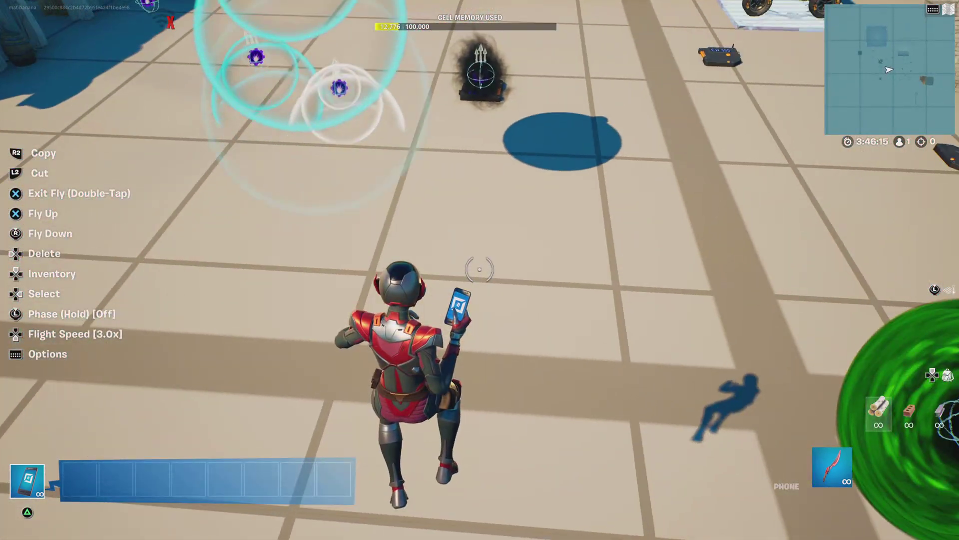
# Land and open the list of devices in the creative inventory
pyautogui.press('space')
pyautogui.press('space')
pyautogui.press('m')
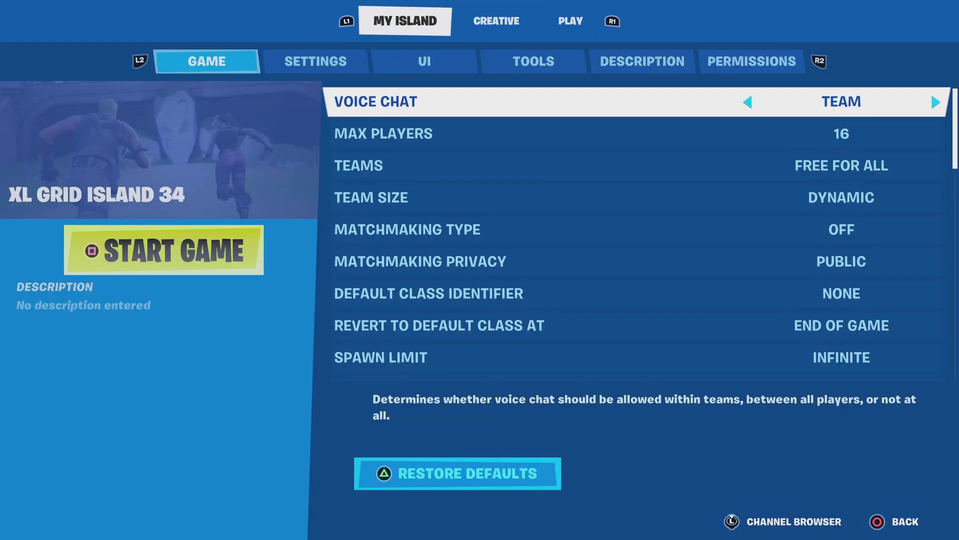
pyautogui.press('e')
pyautogui.press('e')
pyautogui.press('Left')
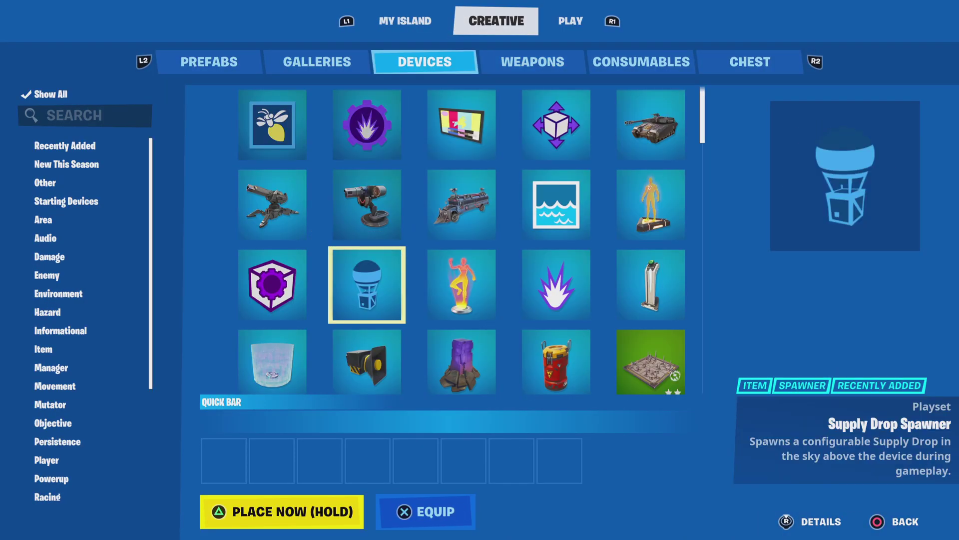
# Find the Skydive Volume among the devices and place it beneath the saucer's ring effect
pyautogui.press('Up')
pyautogui.press('Up')
pyautogui.press('Up')
pyautogui.press('Up')
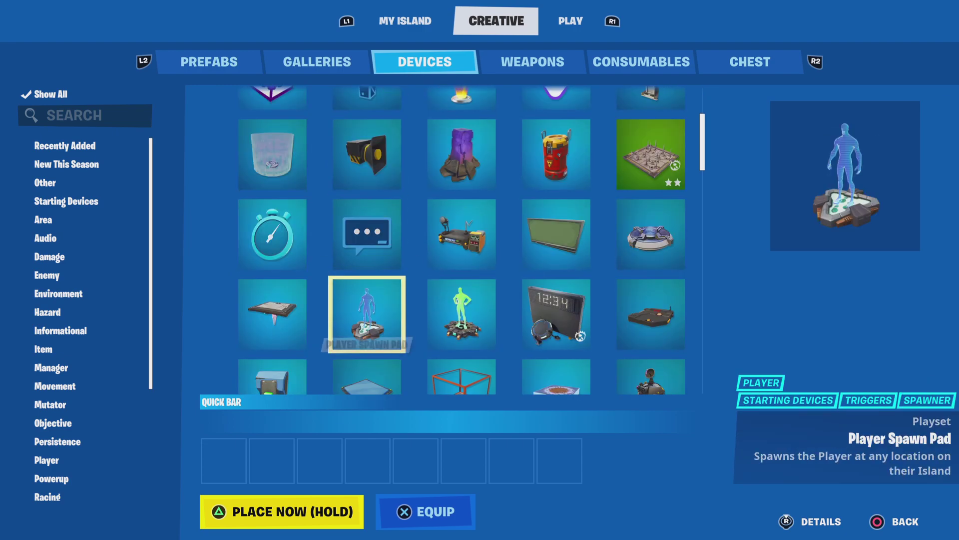
pyautogui.press('Down')
pyautogui.press('Down')
pyautogui.press('Down')
pyautogui.press('Down')
pyautogui.press('Down')
pyautogui.press('Down')
pyautogui.press('Down')
pyautogui.press('Down')
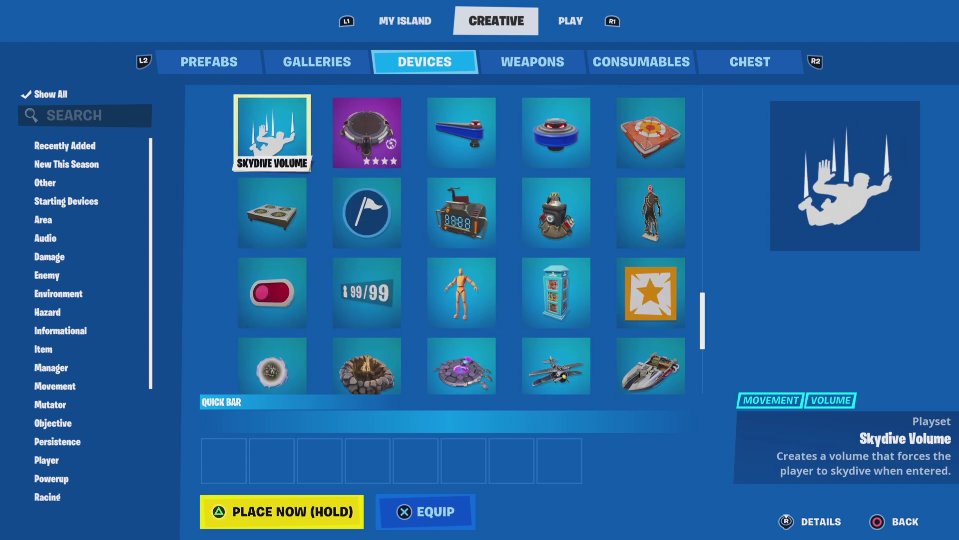
pyautogui.press('Return')
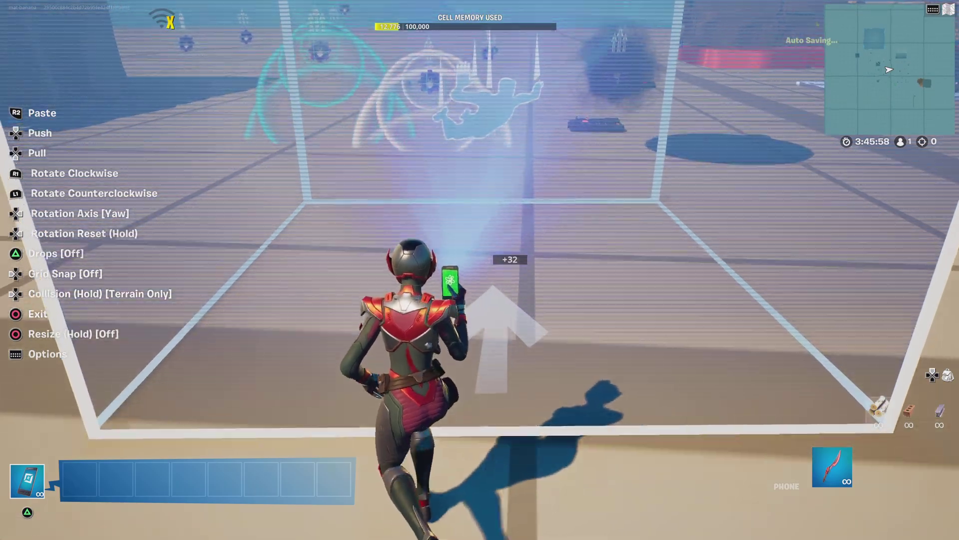
pyautogui.click(479, 270)
pyautogui.press('Escape')
pyautogui.press('f')
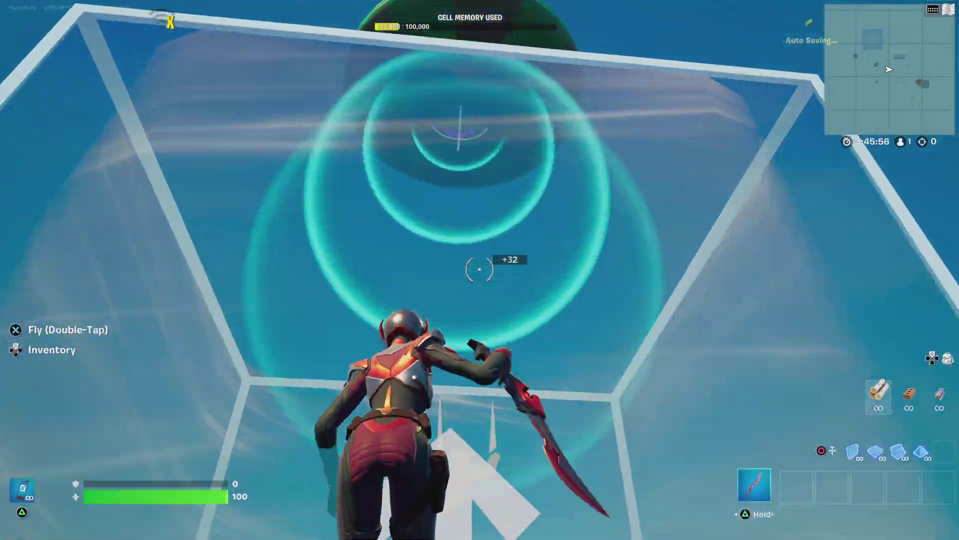
# Start the game and dismiss the pop-up message to test the saucer, ring effect and skydive volume in play
pyautogui.press('Escape')
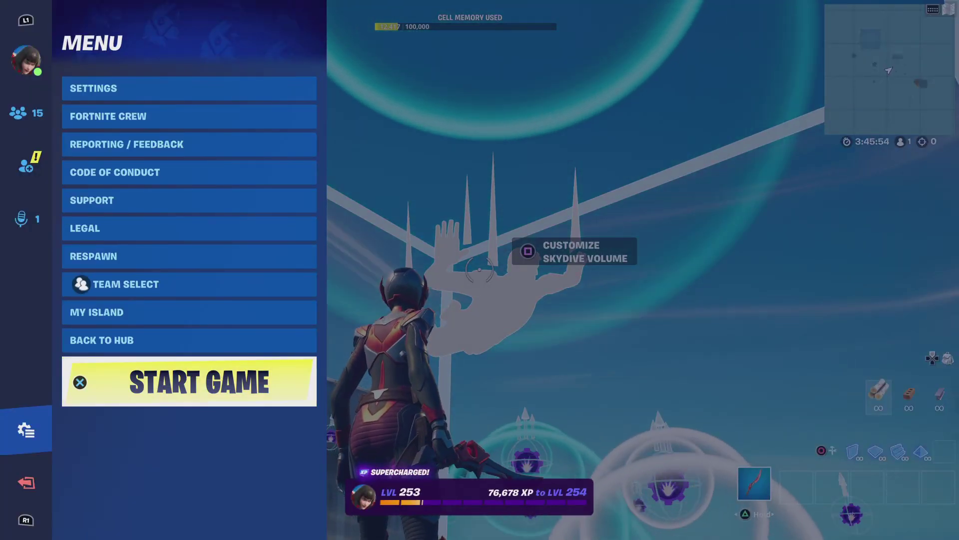
pyautogui.press('Return')
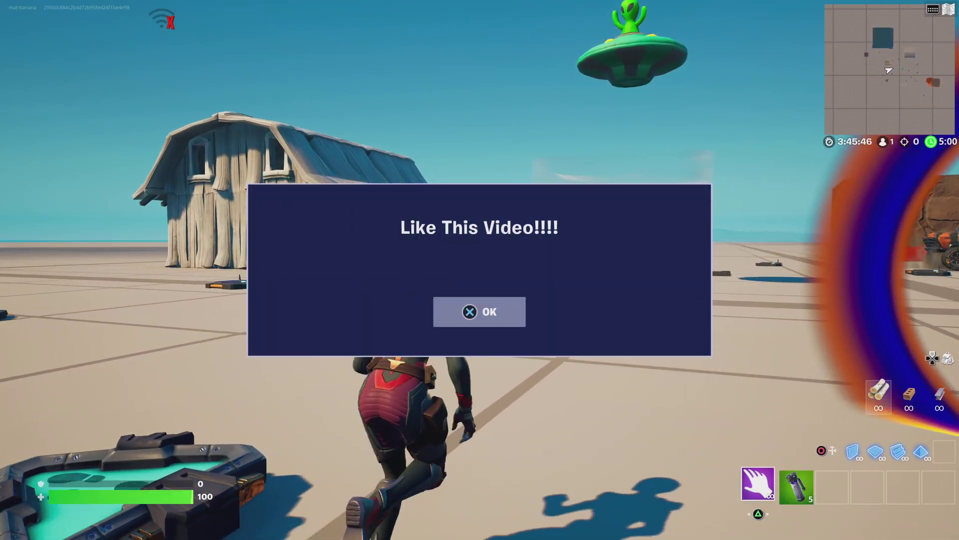
pyautogui.press('Return')
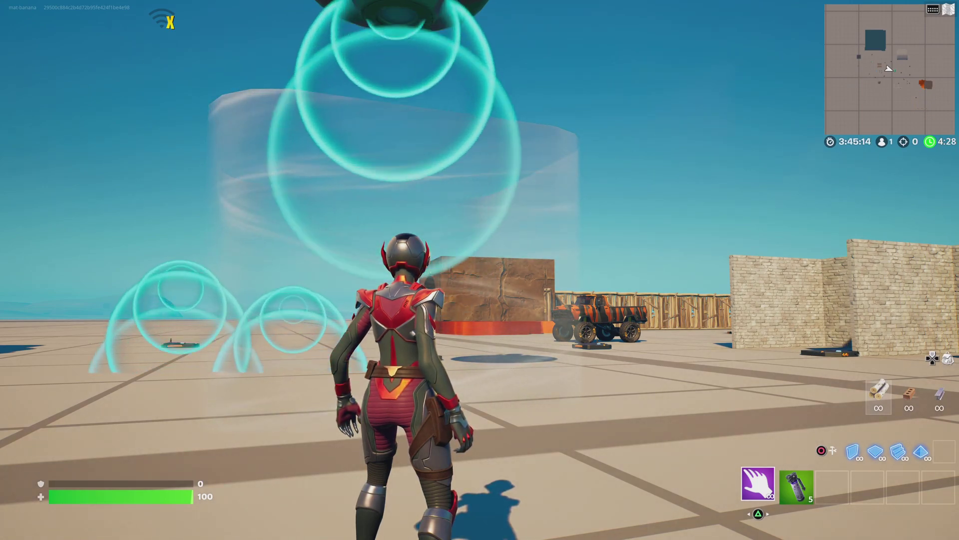
pyautogui.press('b')
pyautogui.press('Return')
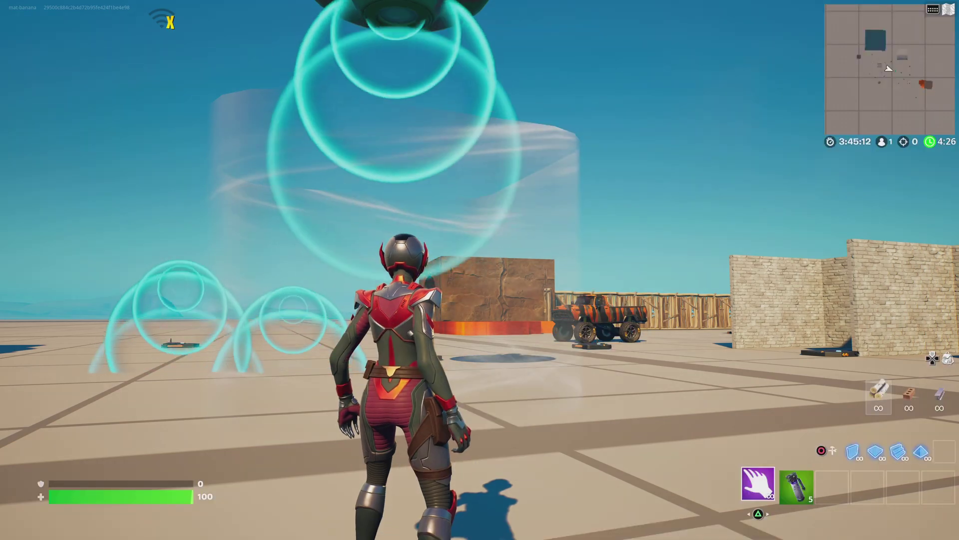